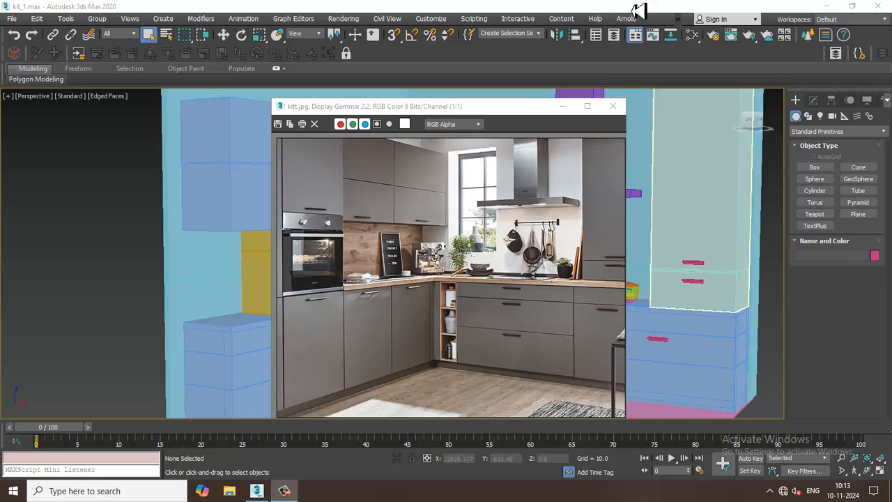
Step: Move and shrink the kitchen reference image window so the model stays visible, with the rug and table corner in view
drag(542, 106, 301, 62)
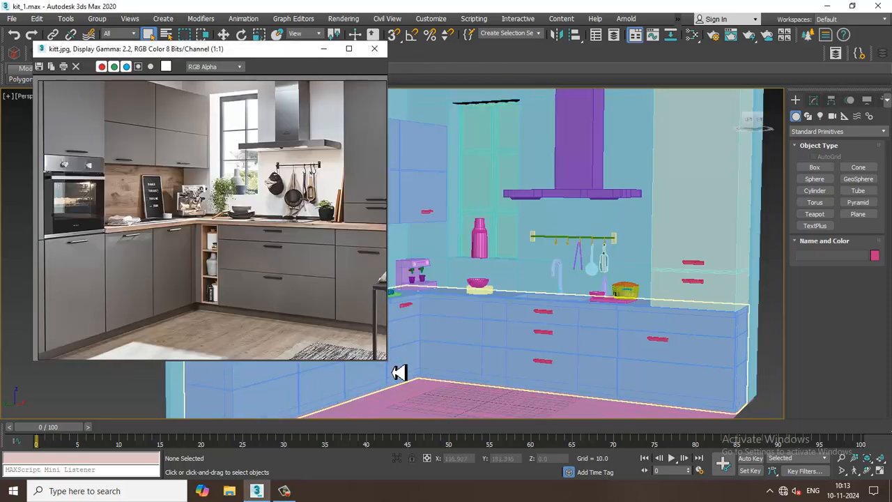
drag(399, 373, 369, 356)
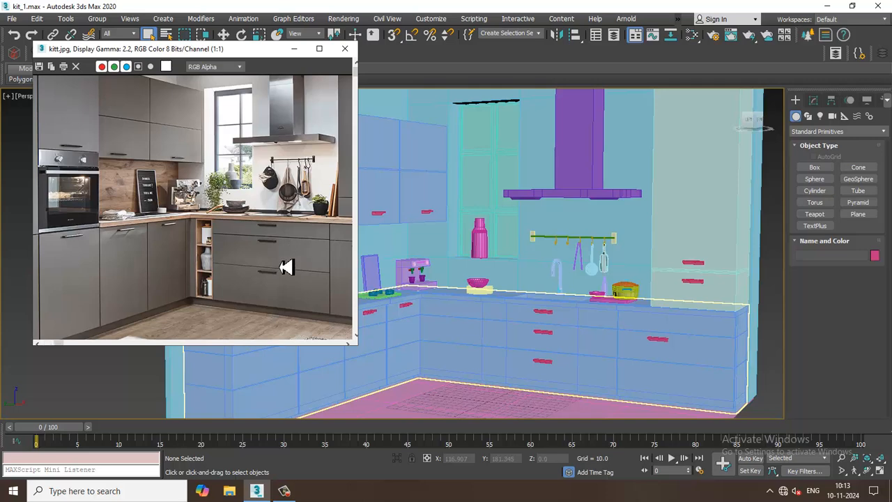
drag(286, 267, 290, 269)
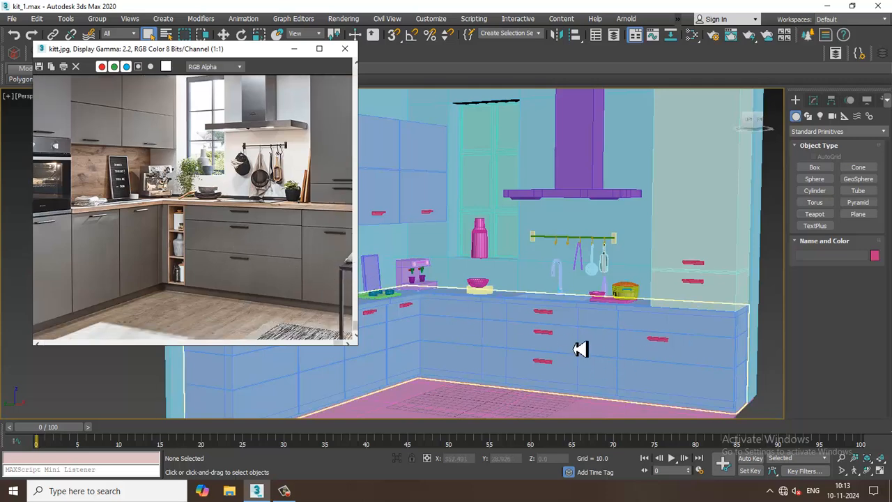
Step: Draw a thin ChamferBox slab on the open floor, about 174 long, 250 wide and 1.7 high
alt+middle_drag(617, 337, 633, 318)
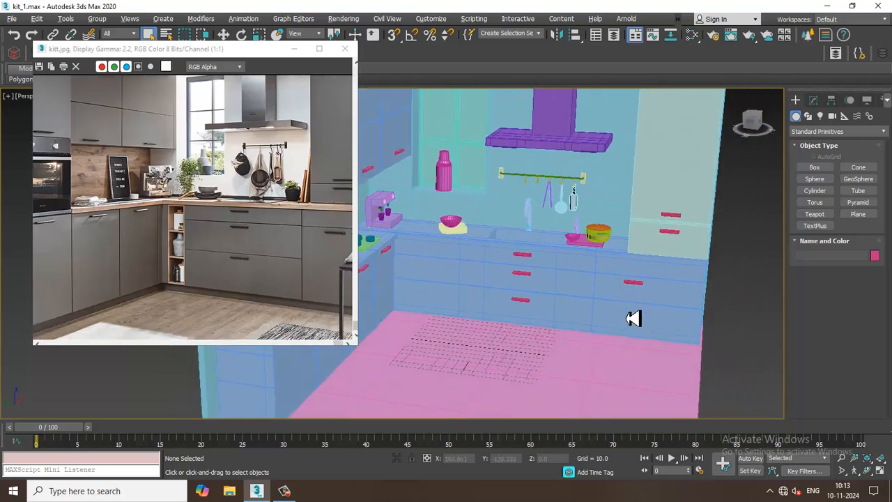
click(826, 132)
click(832, 155)
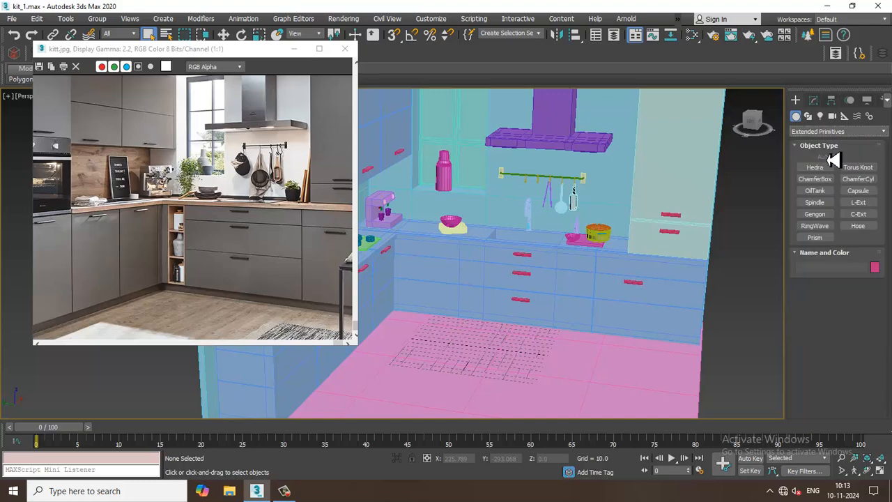
click(815, 179)
alt+middle_drag(629, 290, 603, 306)
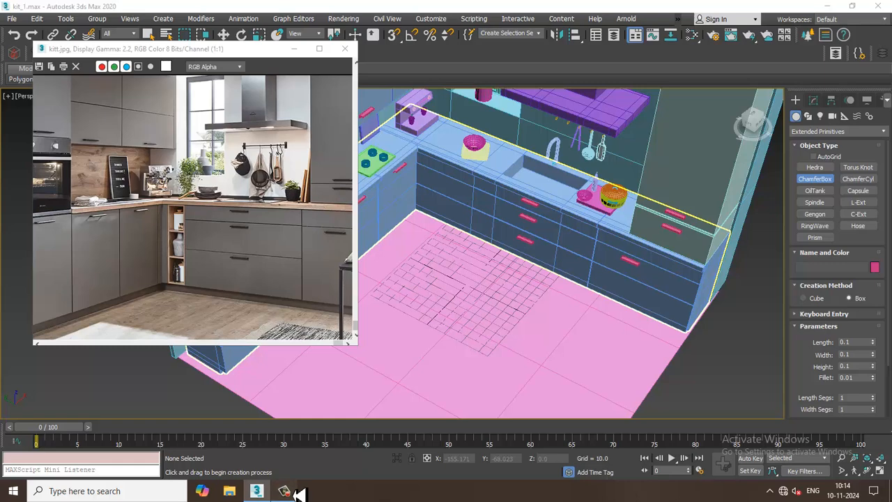
click(284, 491)
click(297, 491)
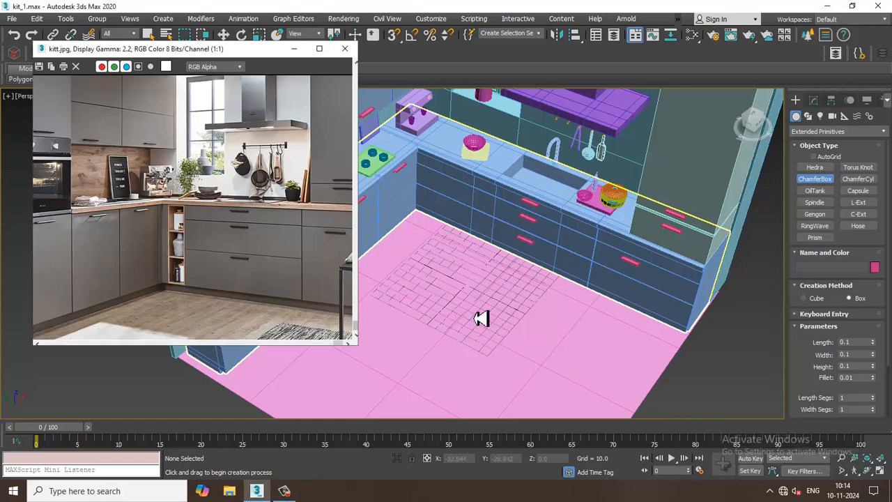
drag(499, 296, 723, 462)
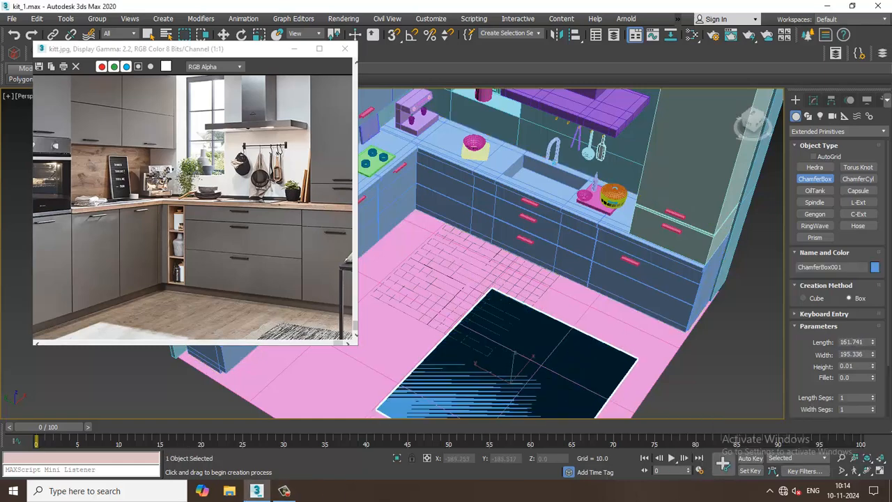
right_click(546, 500)
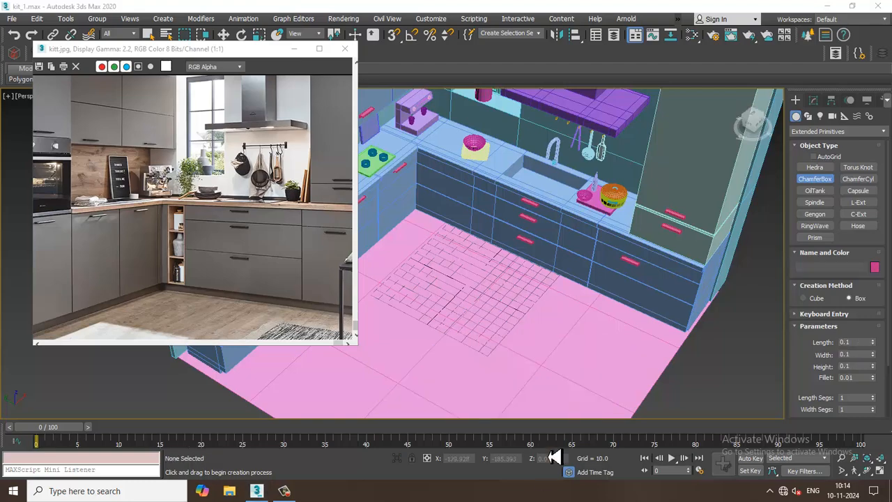
scroll(570, 328, up, 5)
drag(472, 167, 548, 378)
click(549, 378)
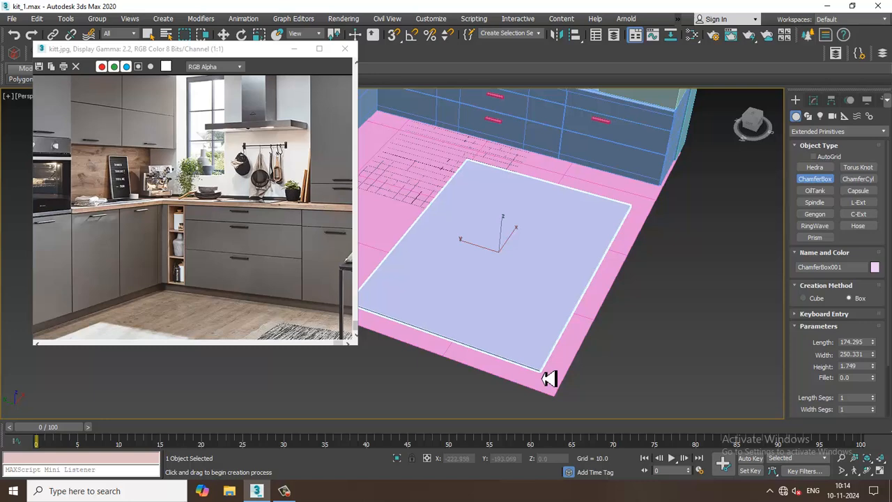
click(548, 376)
Step: Reduce the floor slab's height to about 0.457 and its fillet to about 0.092
alt+middle_drag(567, 336, 559, 307)
scroll(559, 307, up, 3)
key(w)
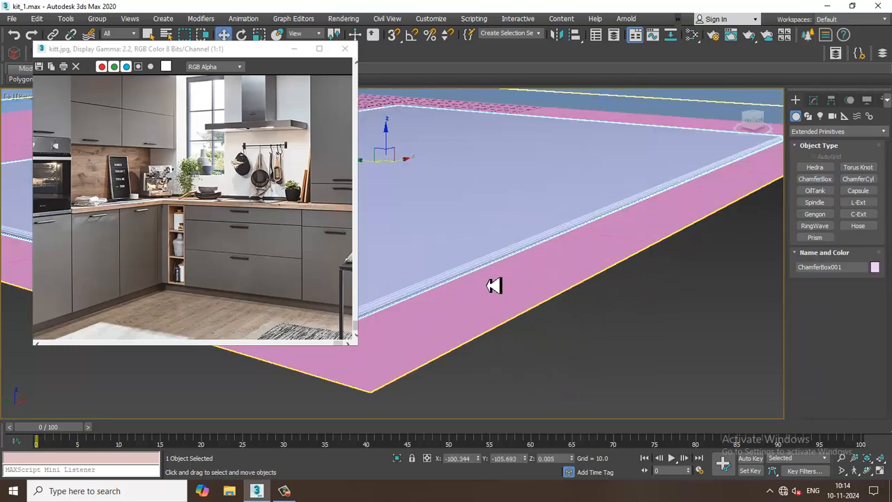
middle_drag(489, 285, 575, 295)
click(822, 101)
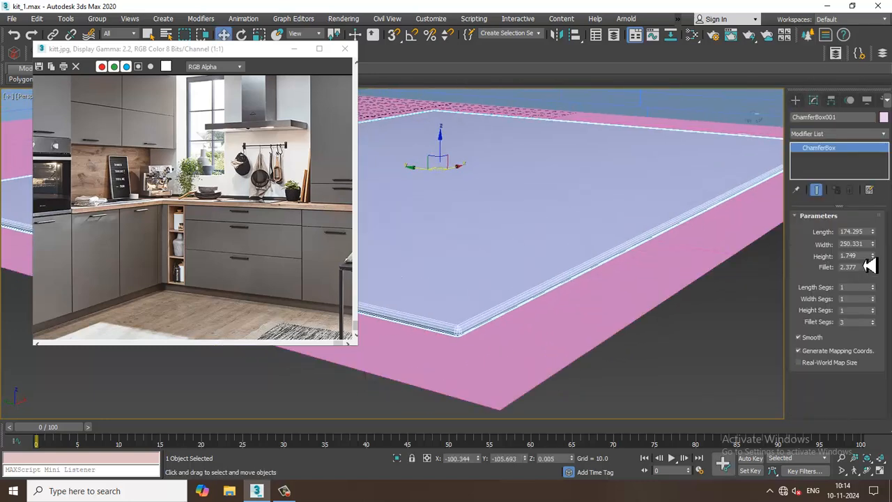
mouse_move(881, 276)
mouse_down()
mouse_move(882, 322)
mouse_move(879, 262)
mouse_move(885, 308)
mouse_move(882, 270)
mouse_up()
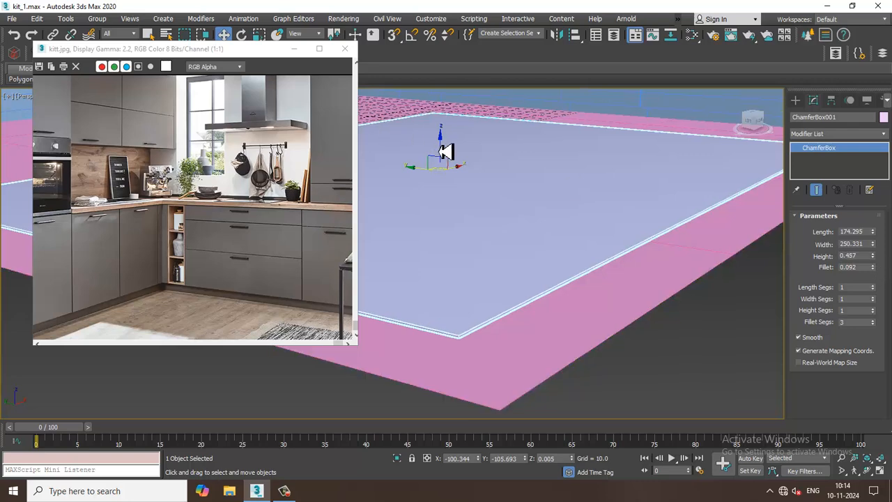
Step: Make the floor slab see-through and lower it to about Z -0.235
key(alt+x)
drag(450, 154, 456, 154)
scroll(513, 165, down, 6)
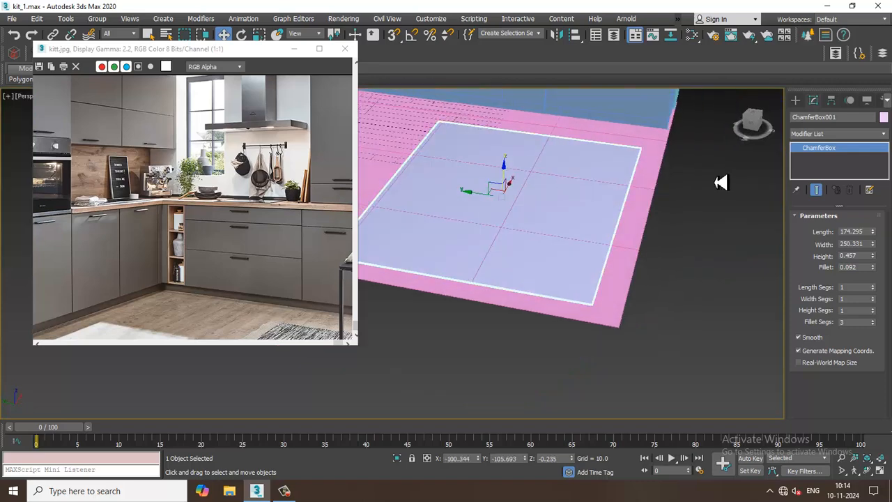
Step: Draw a standard Box over the floor slab, about 53 long and 96 wide, as a thin tabletop
click(796, 100)
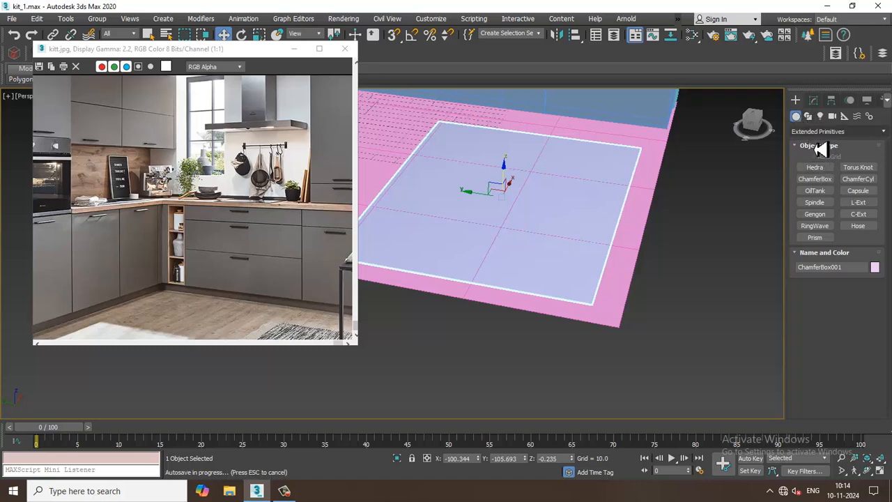
click(818, 132)
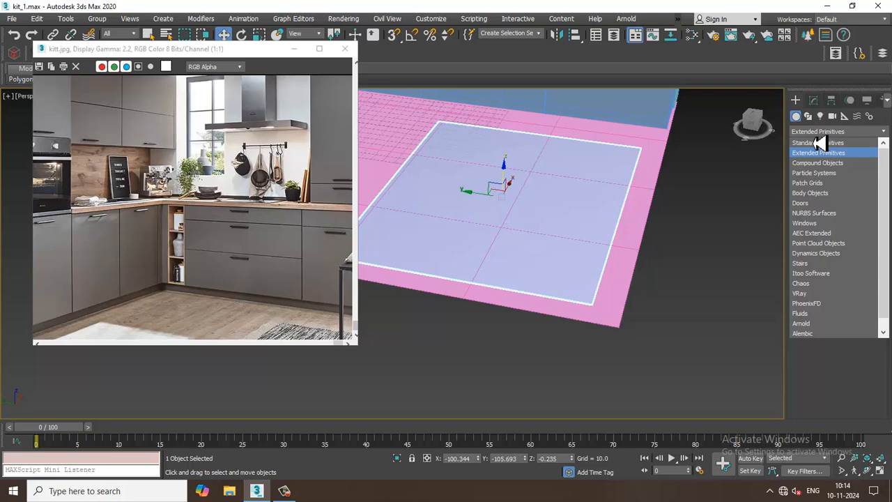
click(817, 143)
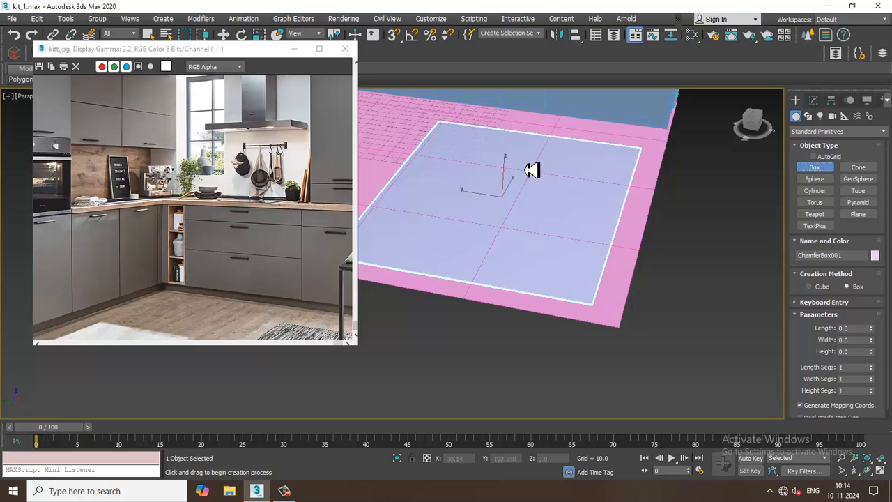
drag(540, 169, 584, 232)
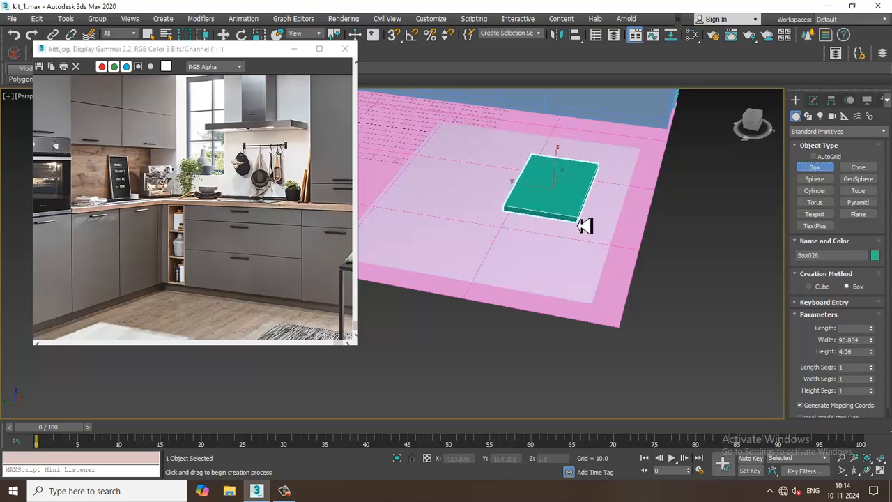
click(584, 224)
Step: Raise the tabletop box above the floor to about Z 59.7
key(w)
alt+middle_drag(568, 173, 573, 235)
drag(587, 200, 587, 148)
alt+middle_drag(586, 149, 581, 208)
scroll(581, 207, up, 2)
middle_drag(583, 175, 591, 218)
Step: Adjust the tabletop's height to about 3.3 and its width to about 90.1
click(812, 102)
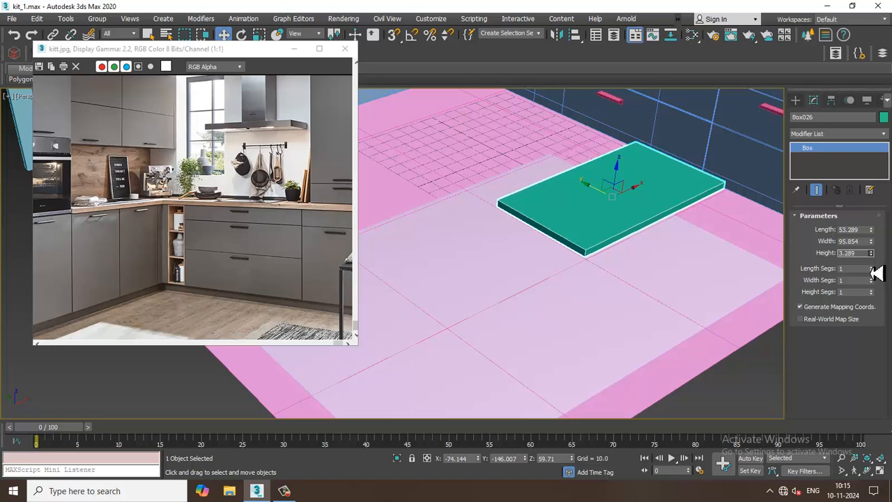
alt+middle_drag(591, 201, 591, 230)
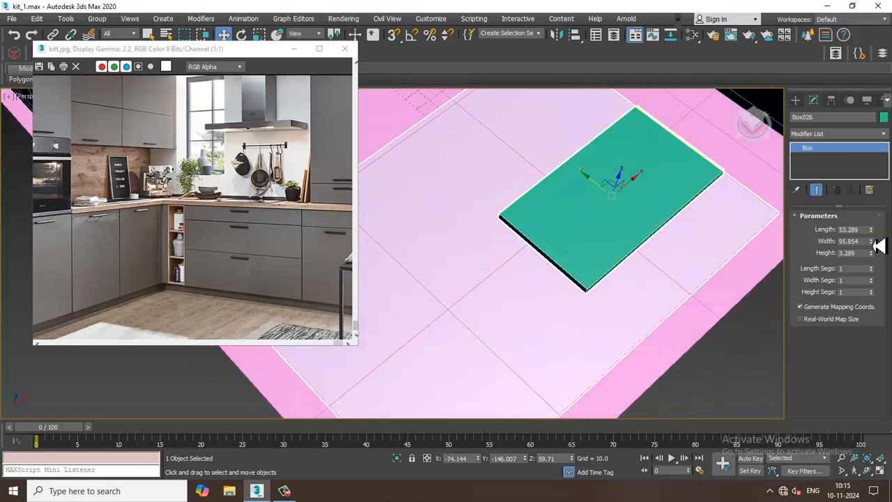
drag(871, 242, 871, 252)
key(alt+w)
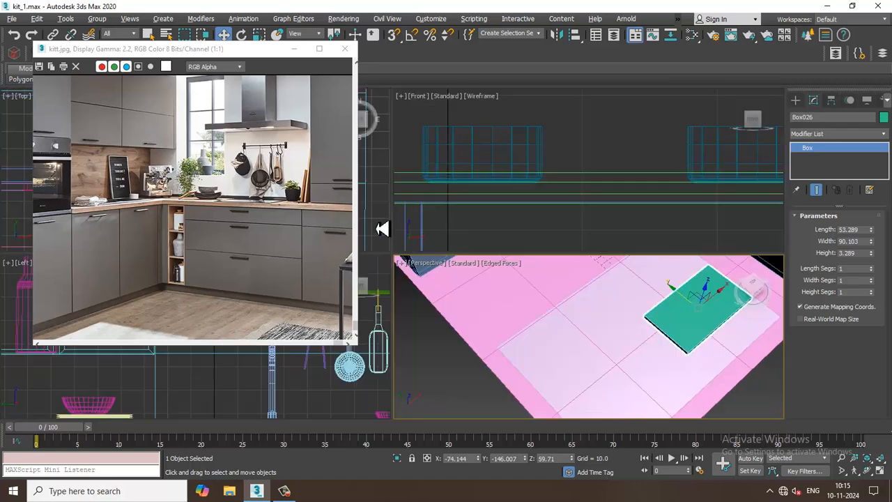
right_click(385, 199)
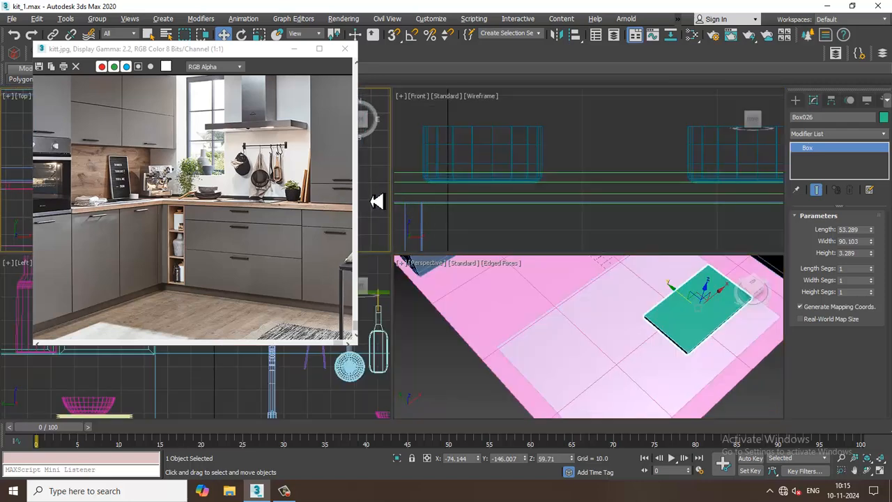
key(alt+w)
scroll(563, 195, up, 5)
scroll(563, 195, down, 4)
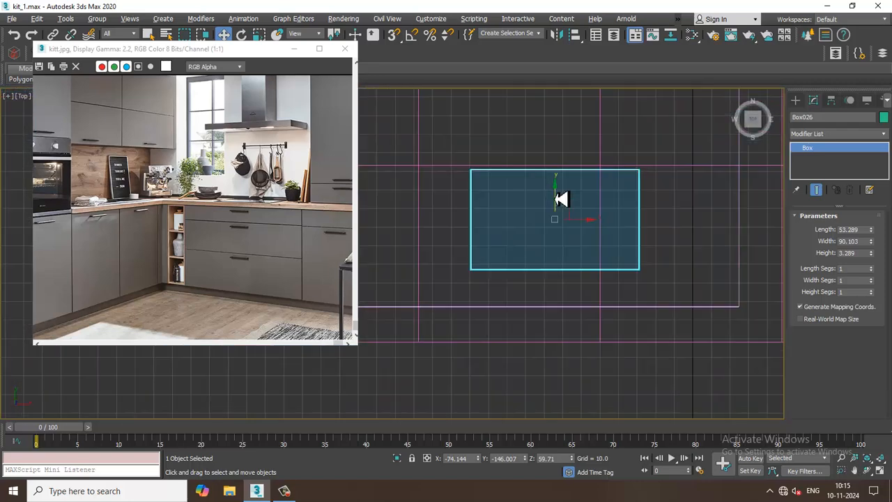
click(795, 102)
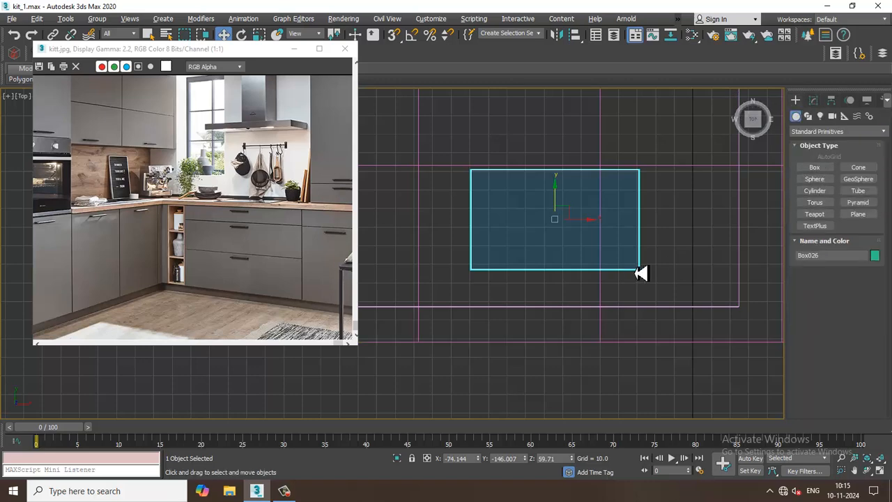
key(p)
Step: Convert the tabletop box to an Editable Poly
scroll(621, 283, up, 4)
right_click(481, 183)
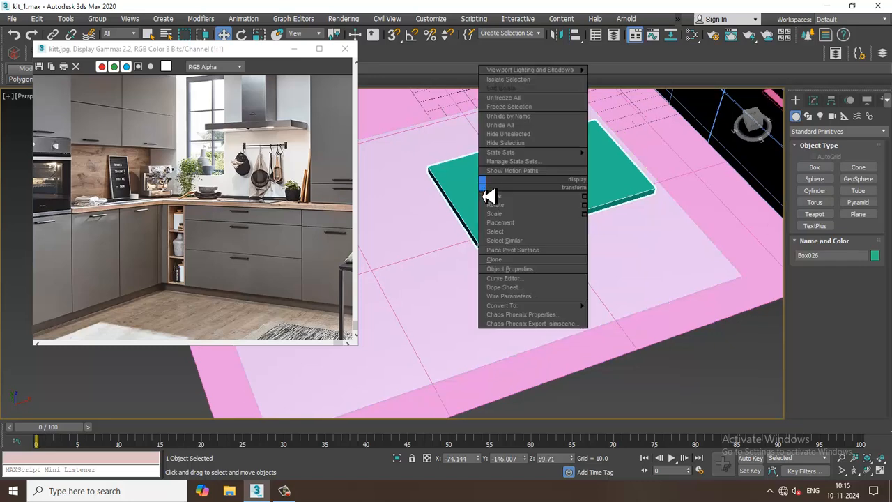
mouse_move(537, 305)
click(638, 315)
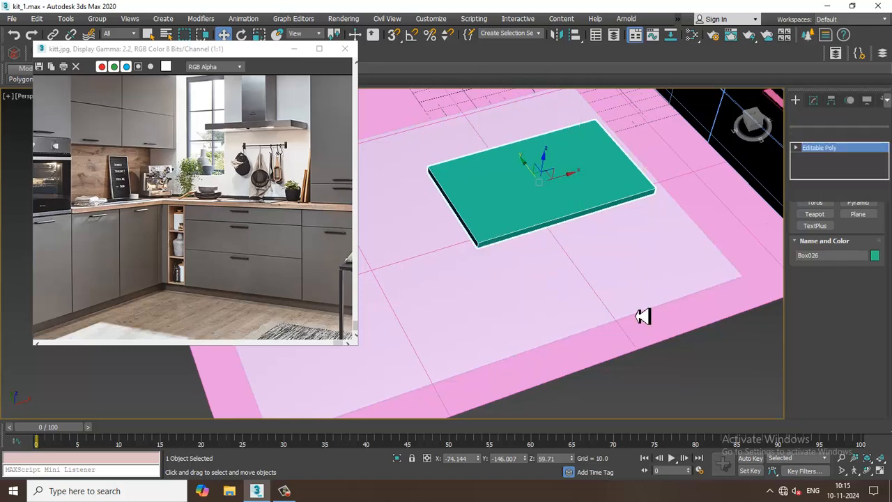
Step: Connect the tabletop's four long edges with two segments, pinched outward close to the short ends
alt+middle_drag(561, 209, 561, 225)
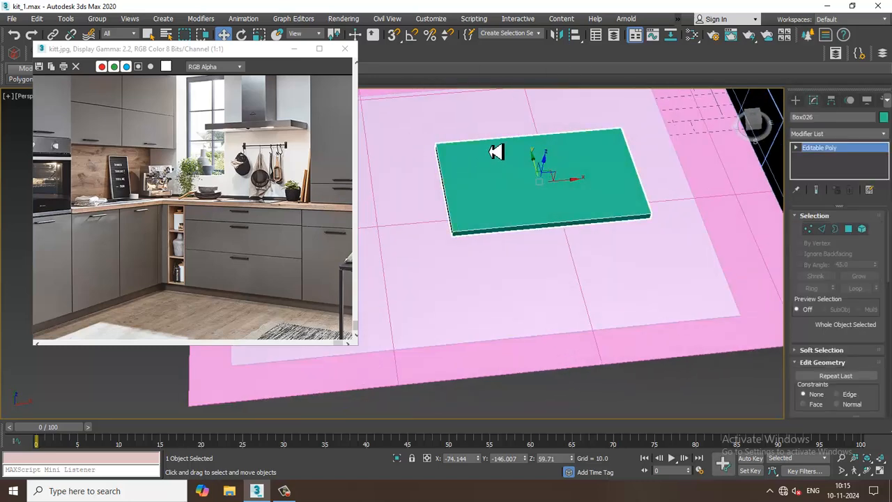
key(2)
drag(528, 115, 551, 305)
scroll(824, 317, down, 1)
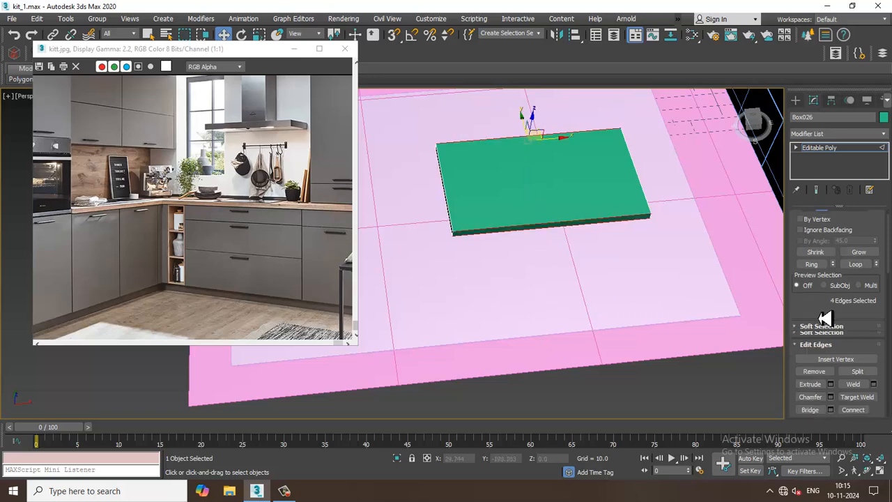
scroll(824, 318, down, 2)
alt+middle_drag(588, 228, 522, 239)
key(ctrl+shift+e)
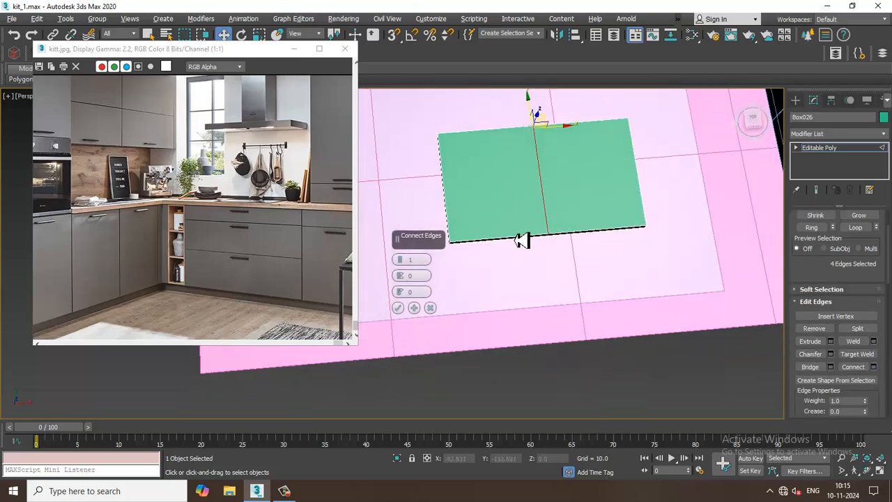
click(400, 260)
drag(400, 276, 377, 74)
click(398, 307)
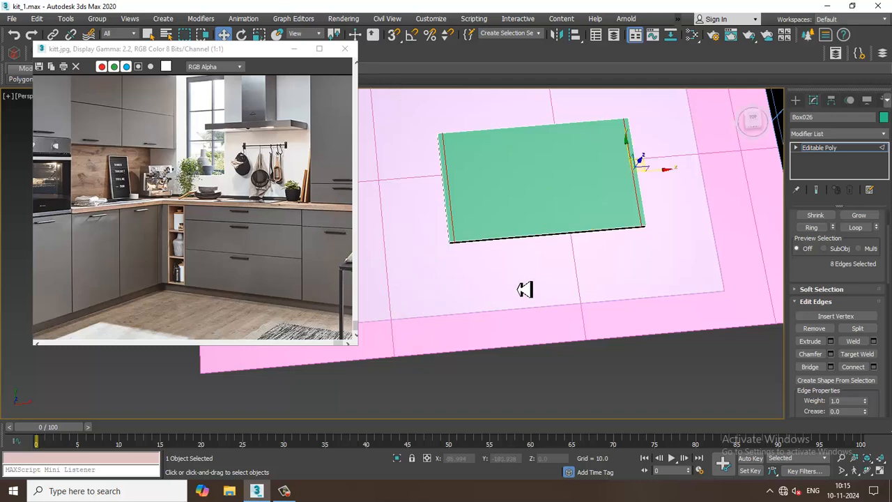
Step: Connect the edges along both short ends with two segments and a pinch of 87, adding loops near the long sides
alt+middle_drag(524, 290, 523, 152)
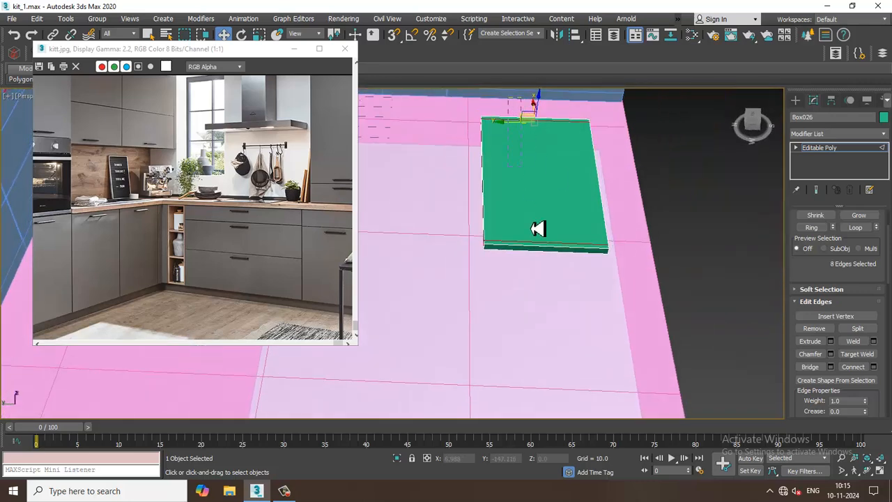
click(873, 366)
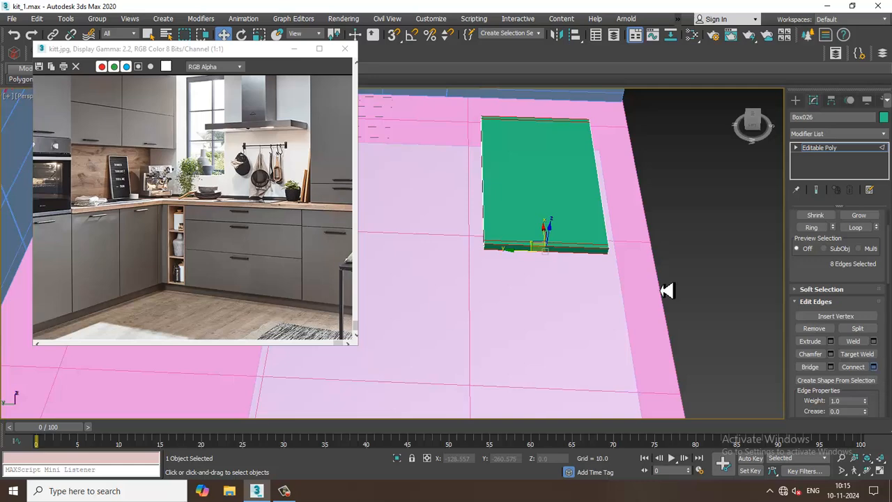
drag(401, 276, 413, 294)
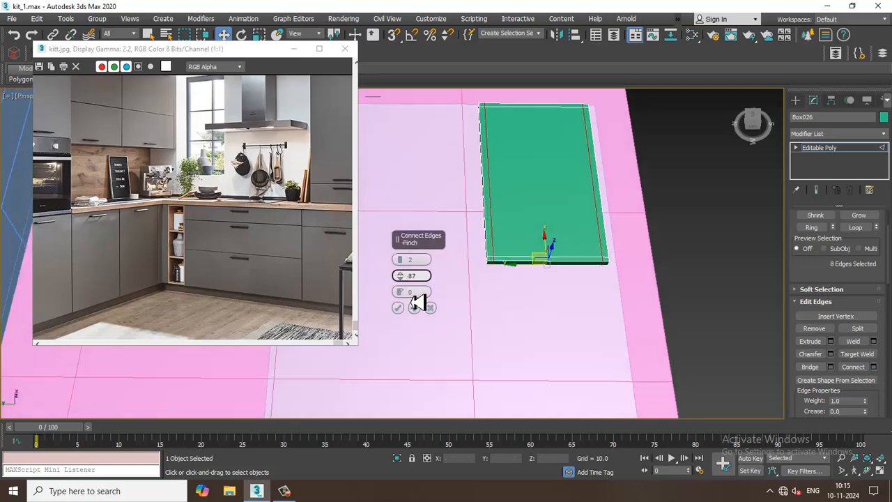
click(398, 307)
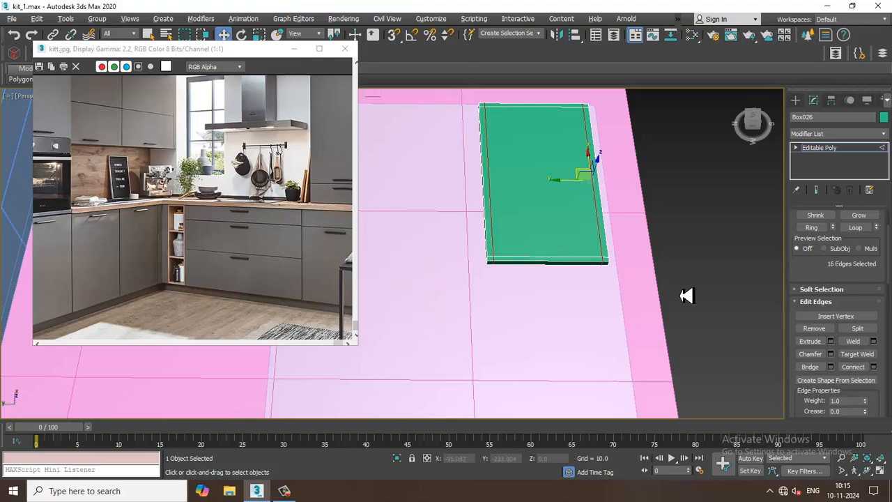
alt+middle_drag(686, 296, 548, 207)
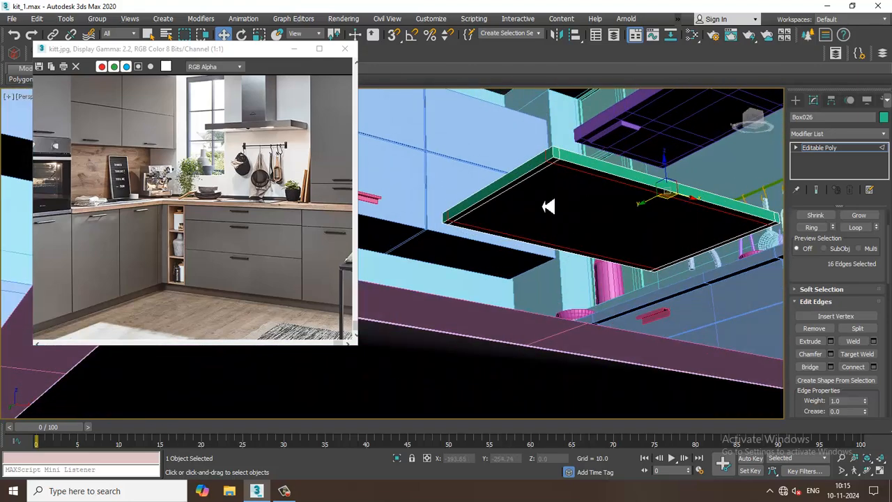
Step: Extrude the four small corner polygons on the tabletop's underside by 60.19 to form the table legs
key(4)
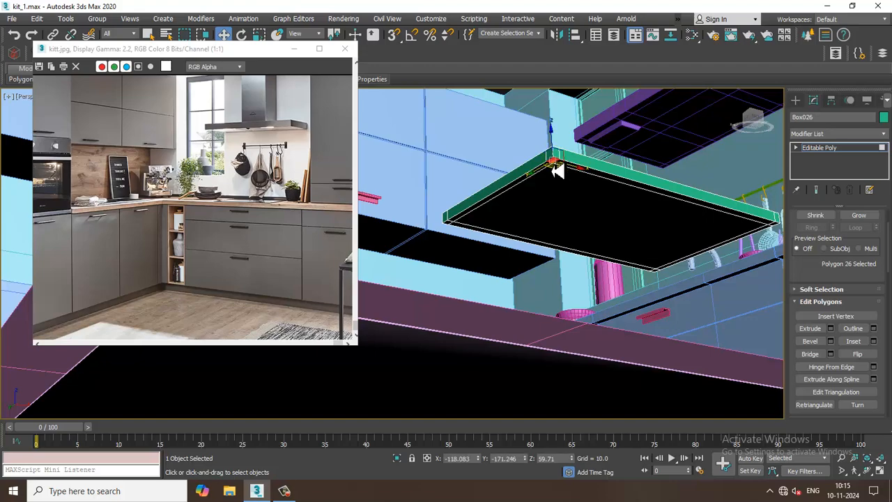
alt+middle_drag(557, 174, 456, 237)
click(453, 241)
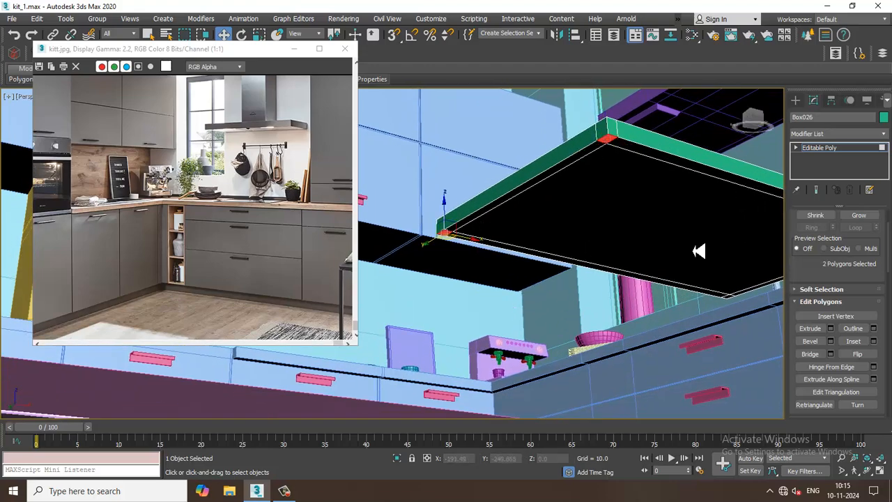
alt+middle_drag(700, 251, 627, 241)
ctrl+click(685, 207)
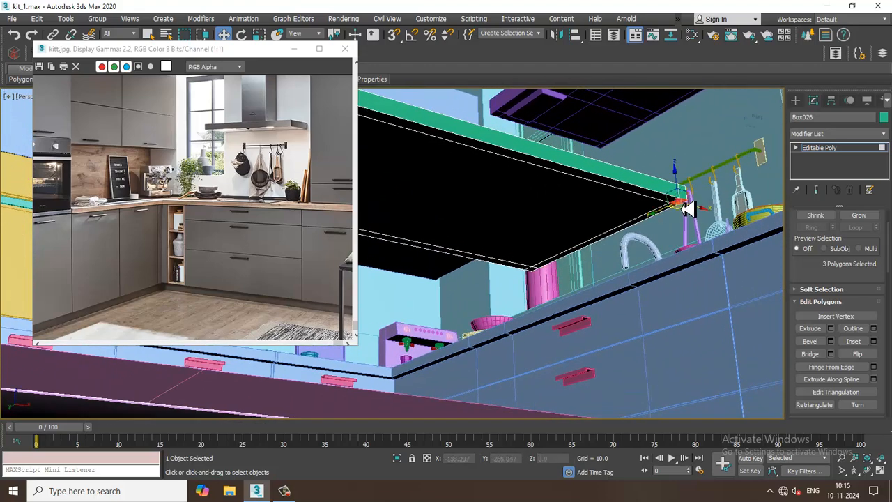
alt+middle_drag(683, 200, 586, 244)
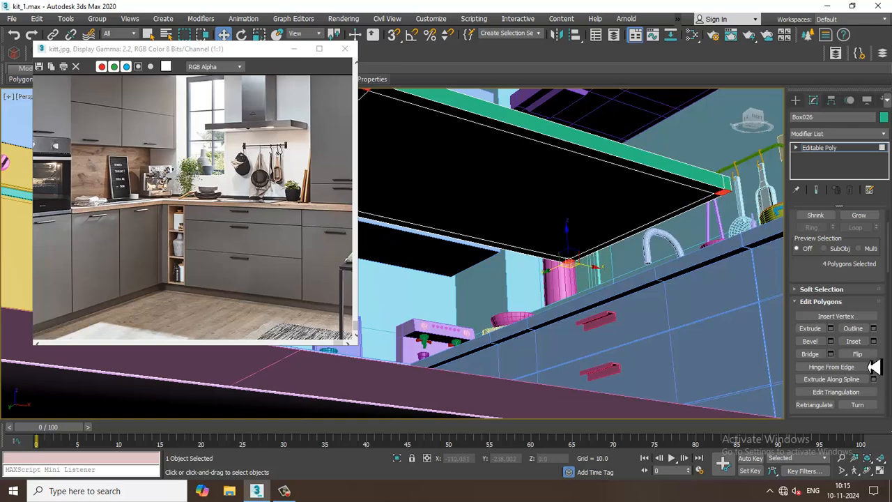
click(829, 329)
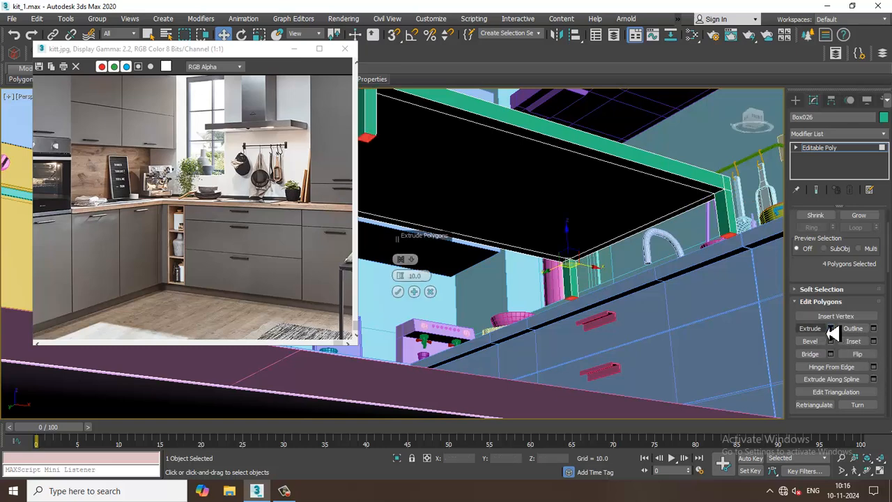
alt+middle_drag(623, 285, 408, 275)
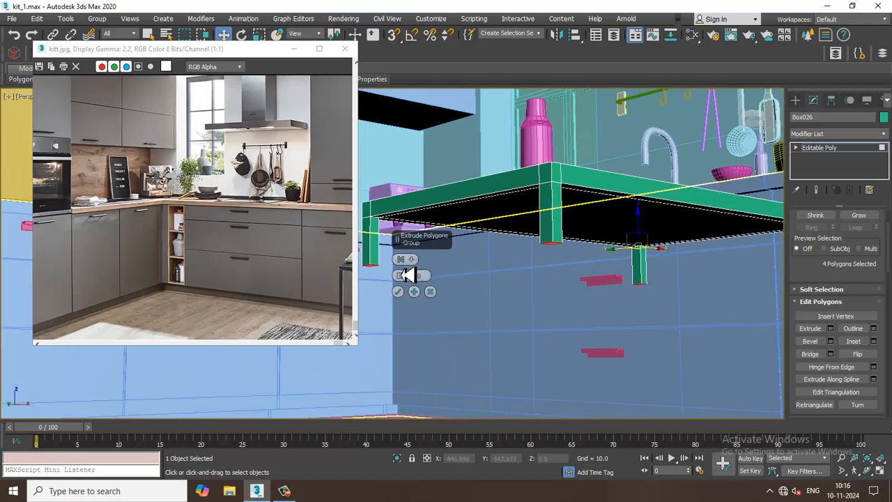
drag(401, 276, 392, 77)
scroll(557, 201, down, 5)
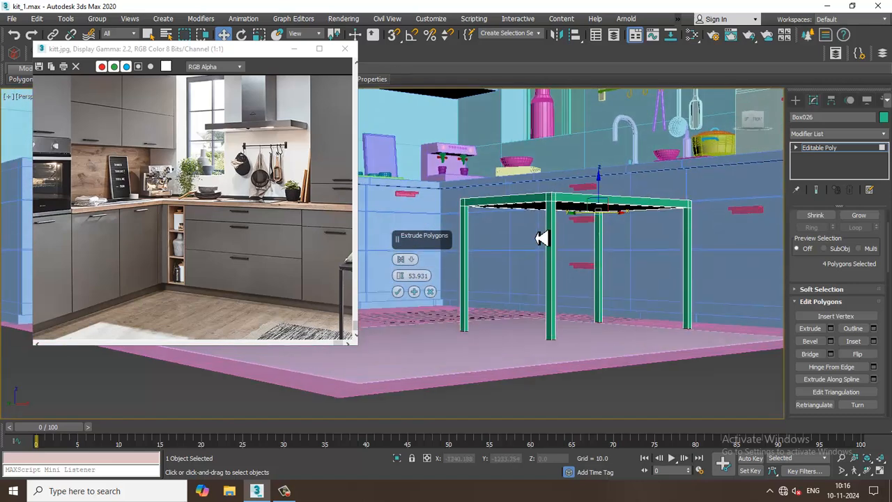
drag(406, 275, 400, 249)
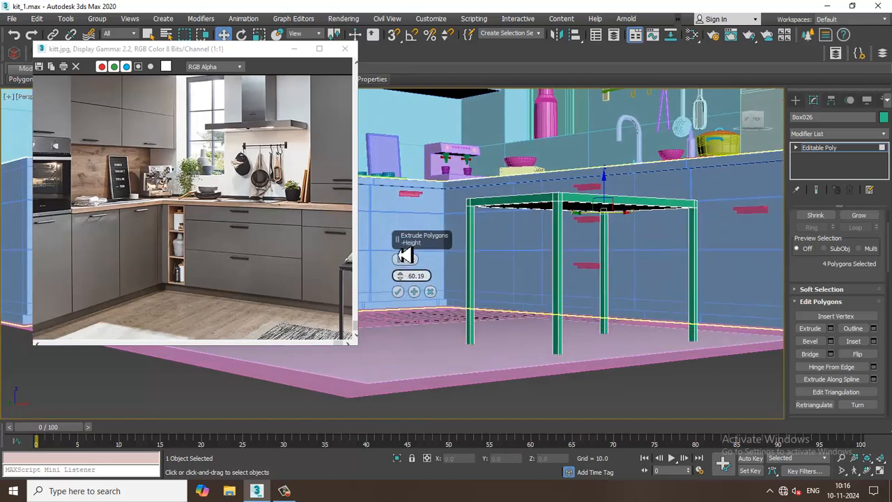
click(399, 292)
Step: Shorten the table by moving the vertices of one short end, including its two legs, inward along the table's length
alt+middle_drag(616, 287, 556, 262)
key(1)
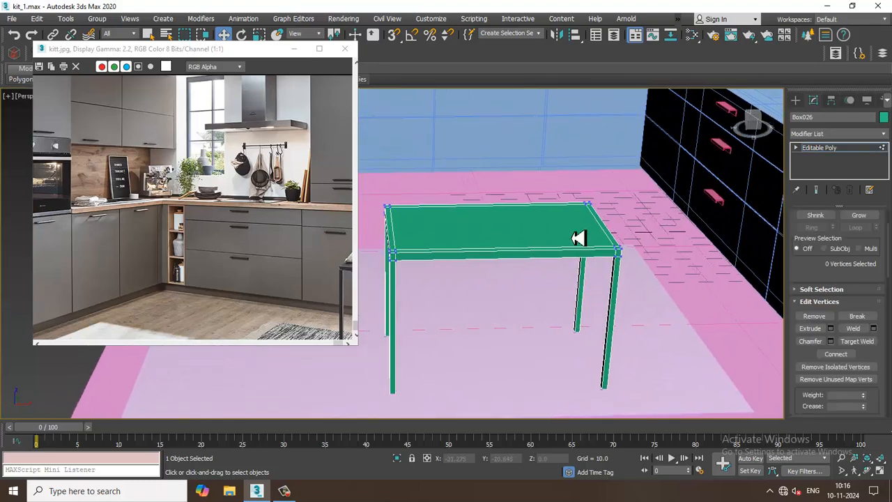
drag(564, 164, 646, 404)
drag(629, 278, 603, 273)
click(852, 149)
Step: Move the whole table along X to about -35.8 and shift the reference image window slightly aside
alt+middle_drag(669, 240, 655, 293)
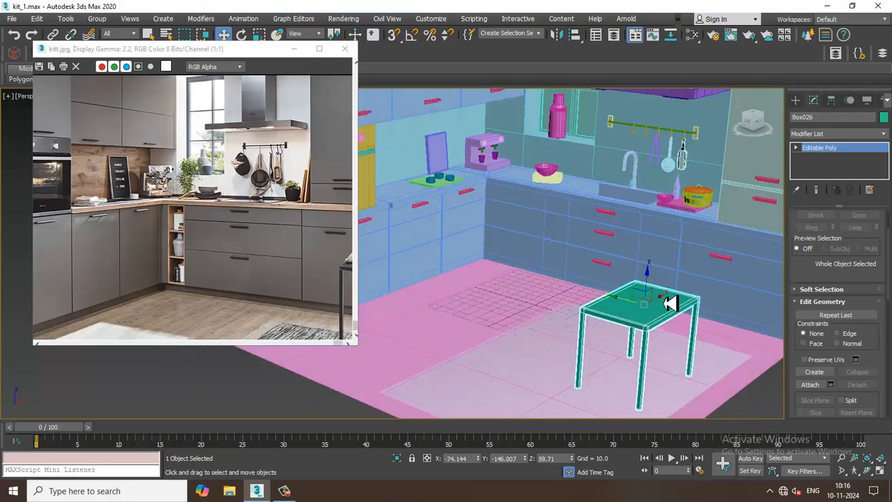
drag(670, 304, 690, 298)
alt+middle_drag(690, 298, 676, 278)
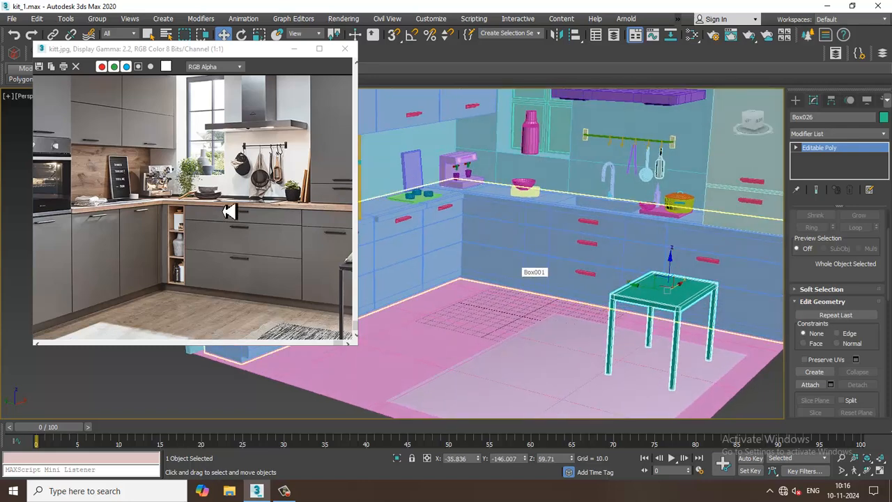
drag(174, 49, 159, 49)
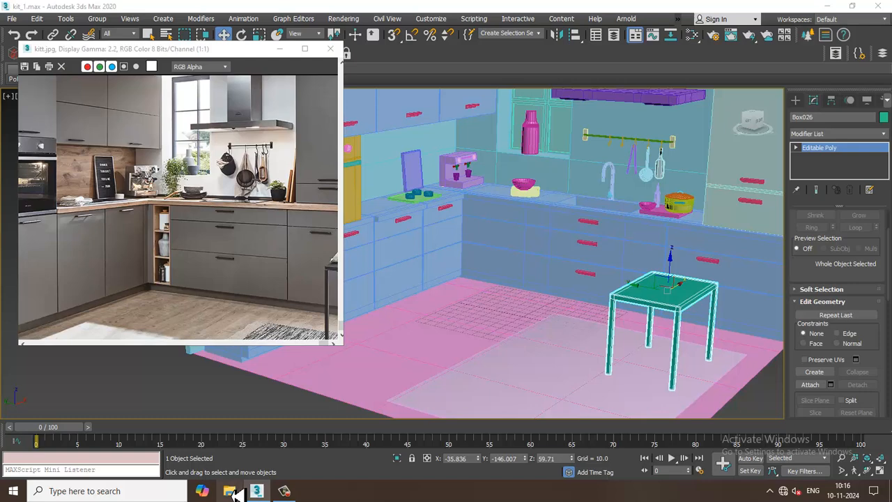
Step: Switch to File Explorer and open the Oct 24 folder on drive D in a maximized window
click(231, 490)
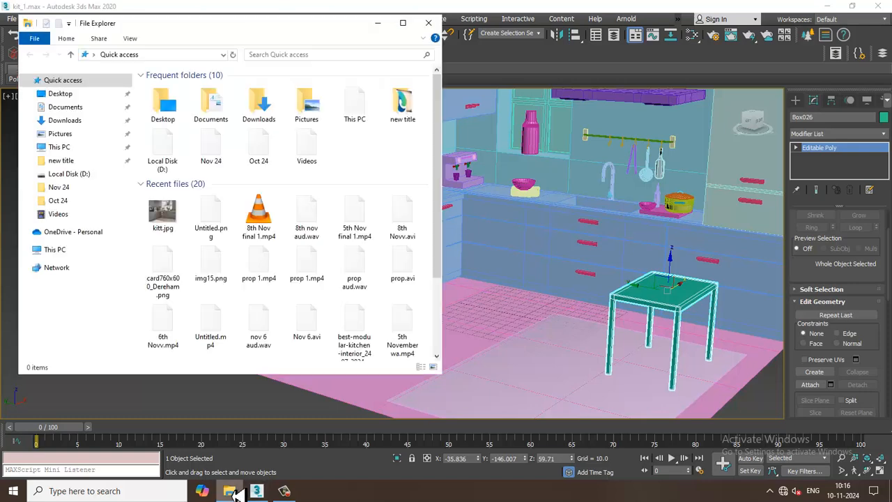
click(56, 174)
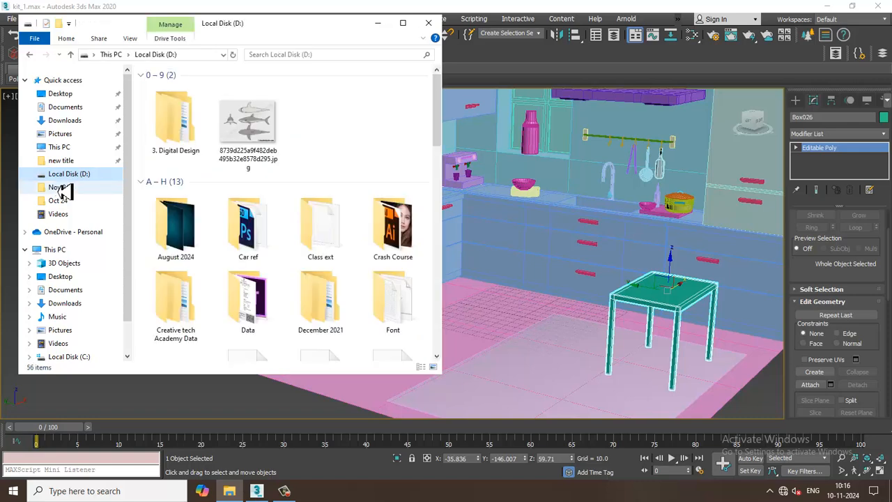
click(58, 186)
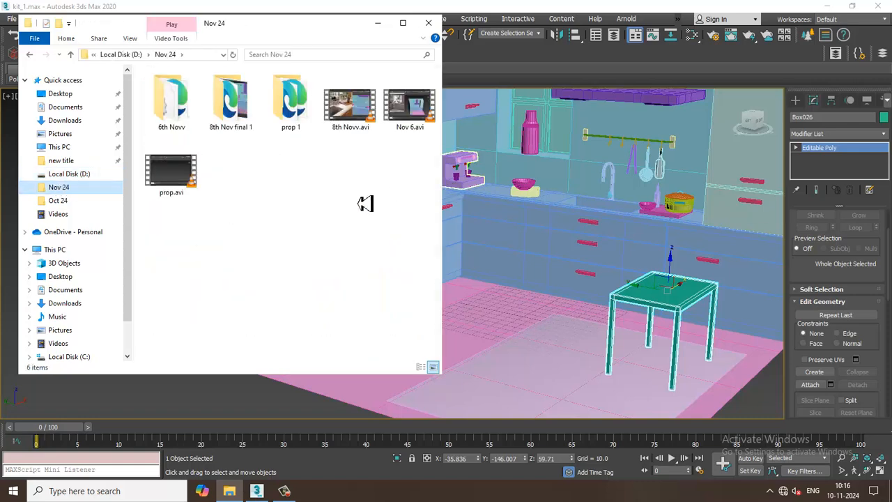
click(73, 202)
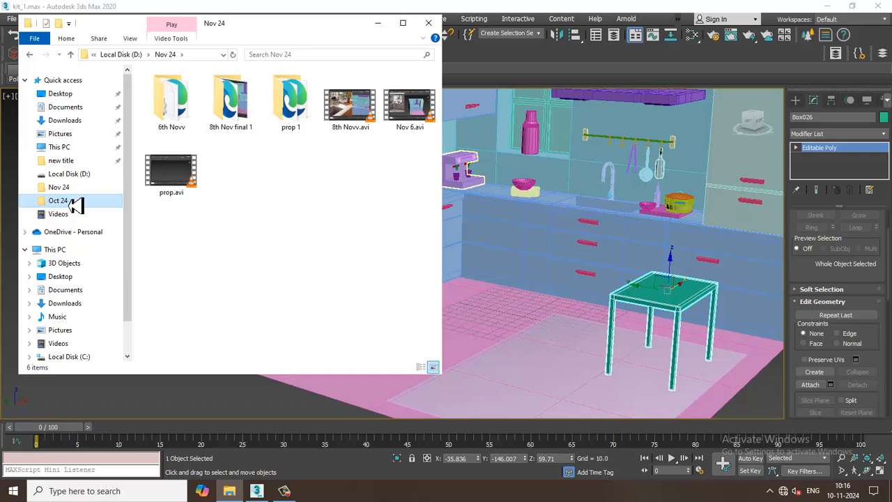
click(403, 23)
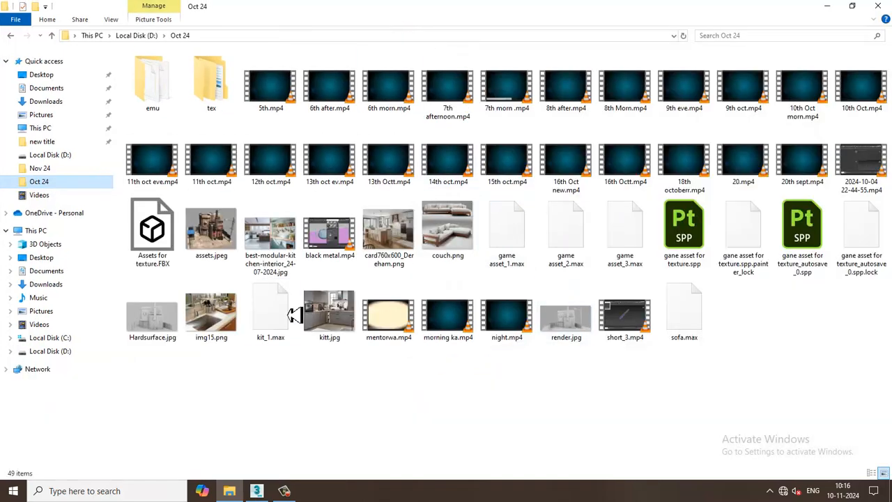
Step: Open the properties of kitt.jpg and check its pixel dimensions in the file details
click(331, 326)
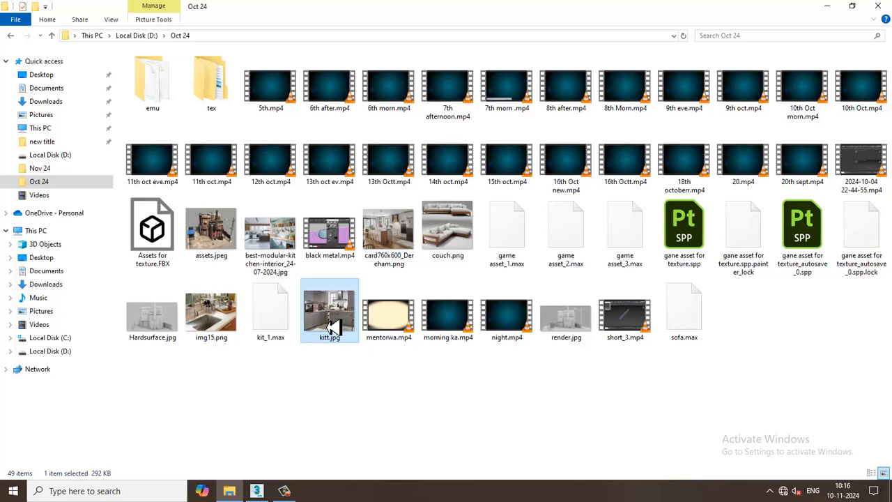
right_click(332, 327)
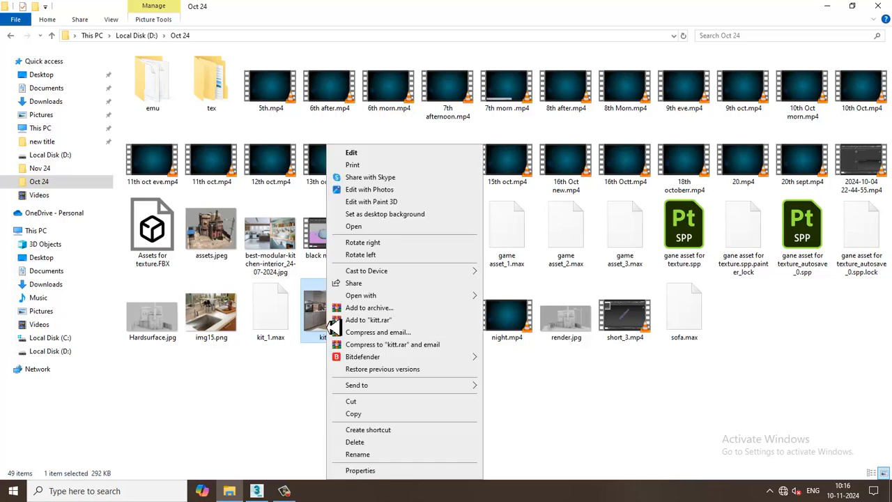
click(394, 471)
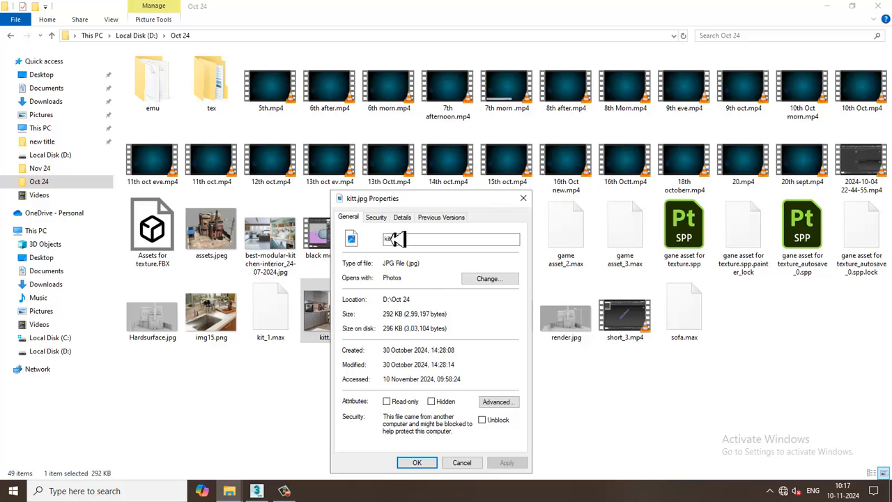
click(402, 218)
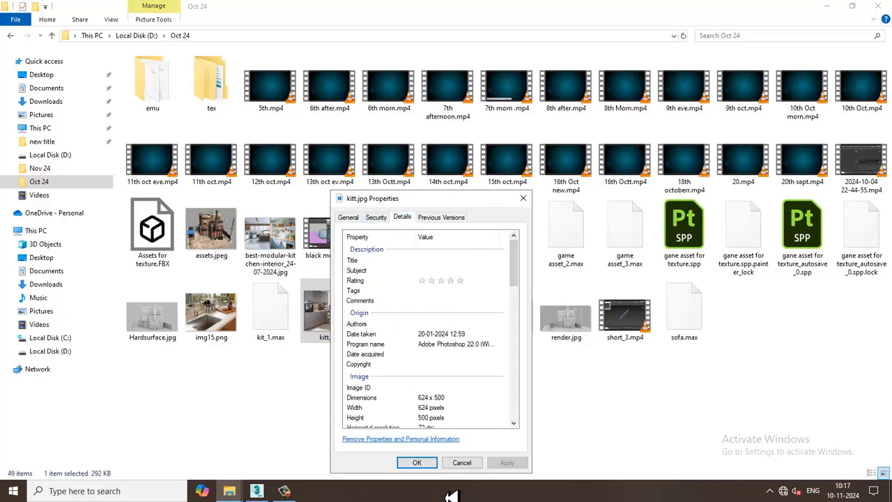
Step: Launch Calculator with the calc command and multiply the image width of 624 by 2
key(super+r)
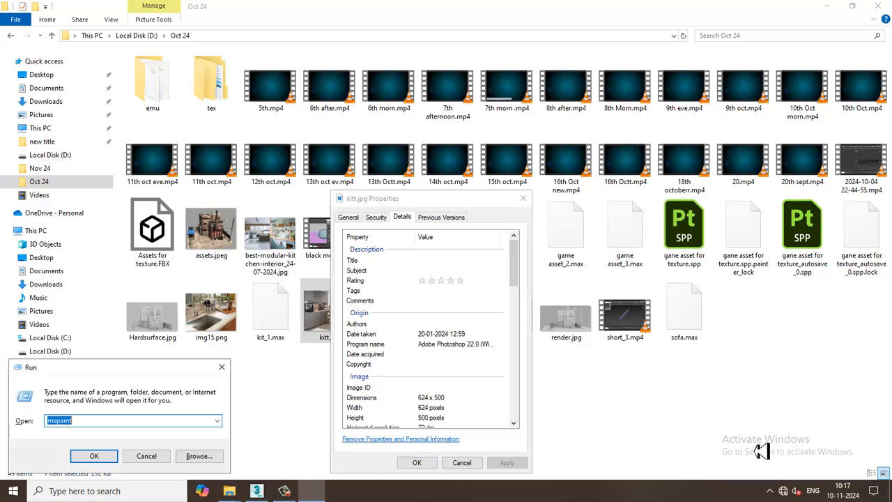
text(calc)
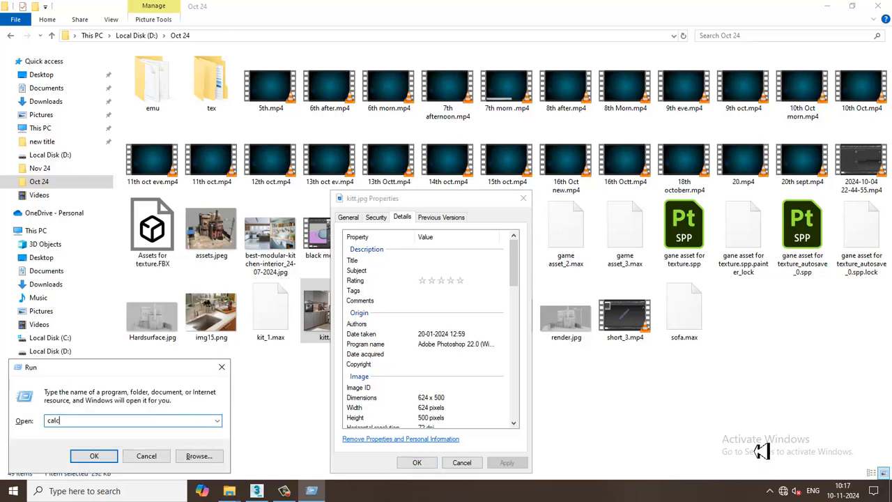
key(Return)
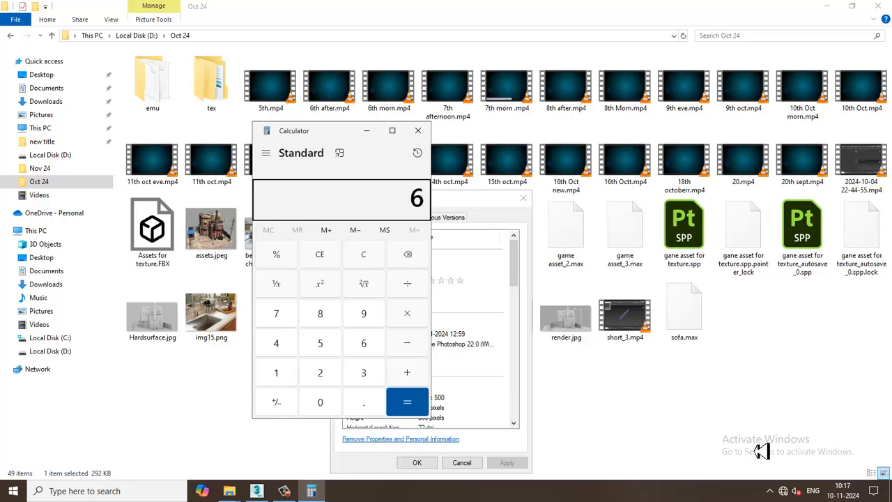
text(24)
key(Return)
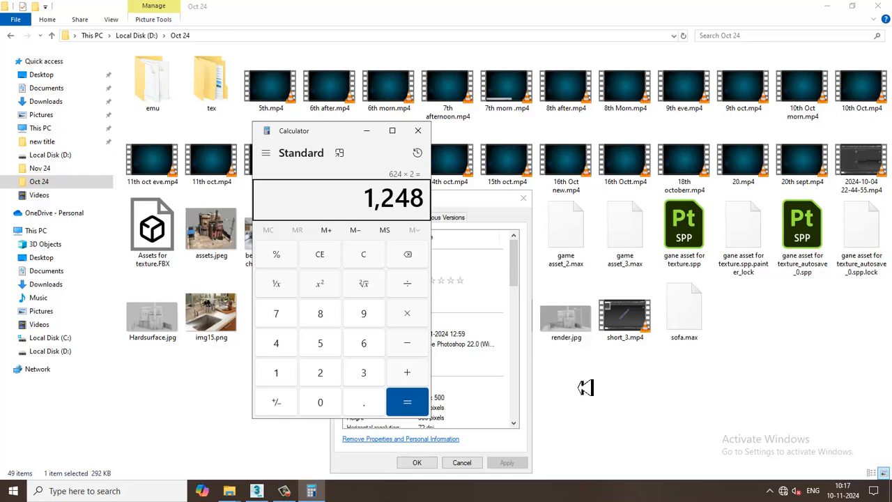
Step: Back in 3ds Max, set the render output size to 1248 wide by 1000 high in Render Setup, then minimize it
click(258, 490)
click(345, 19)
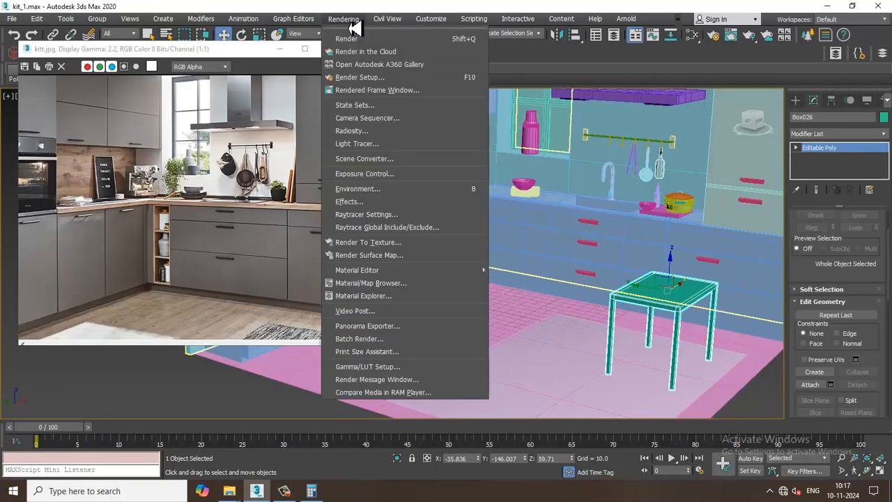
click(394, 84)
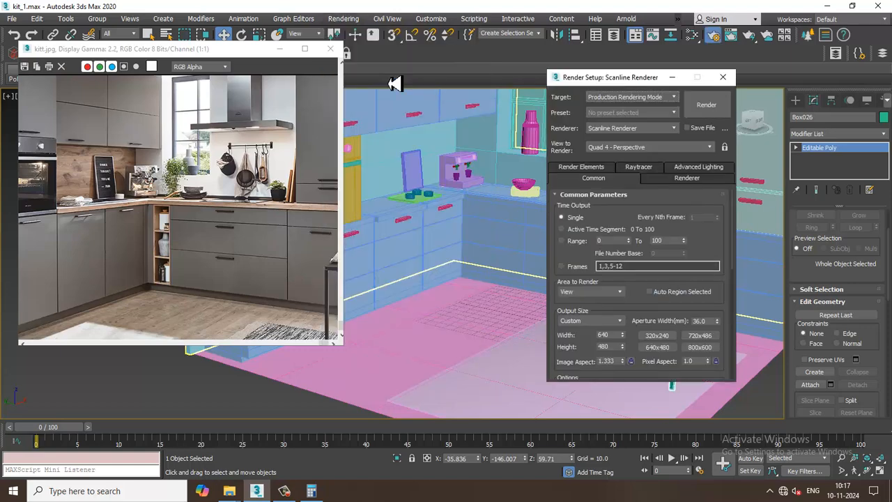
click(314, 491)
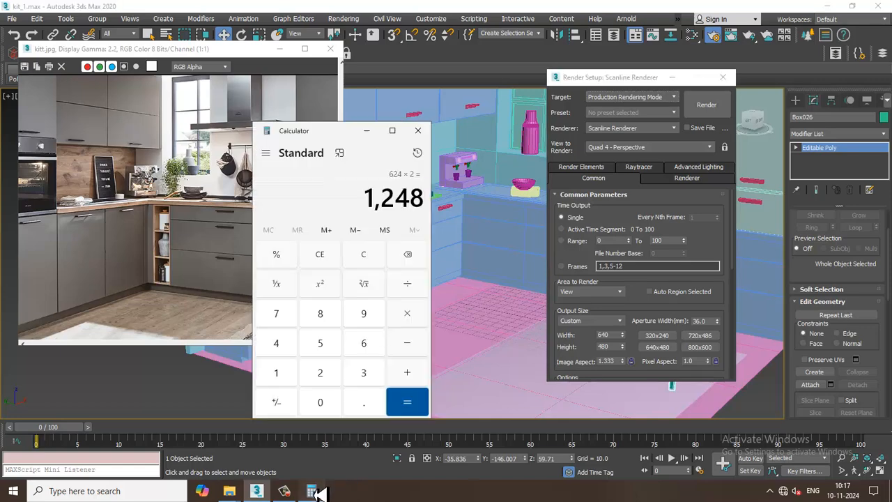
click(315, 492)
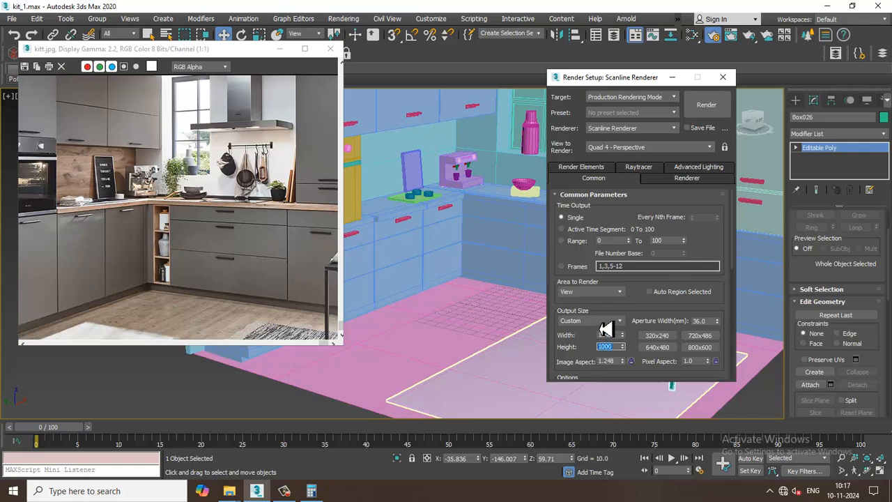
scroll(705, 266, down, 5)
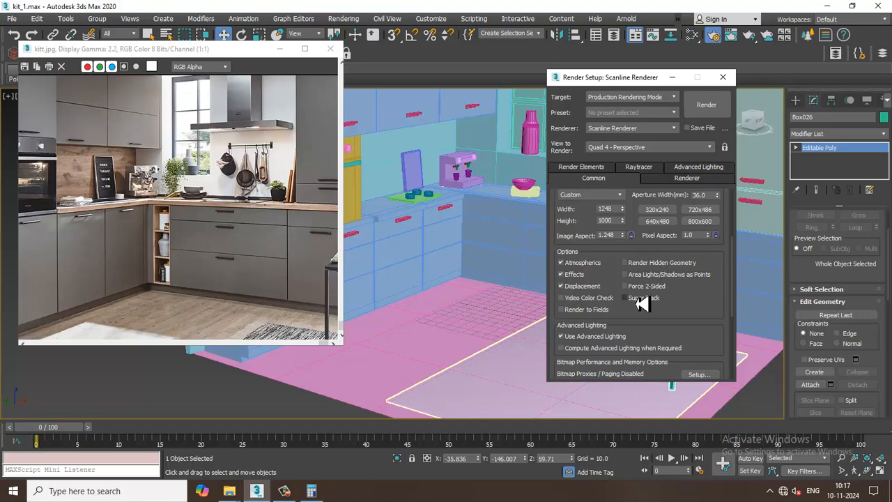
click(673, 78)
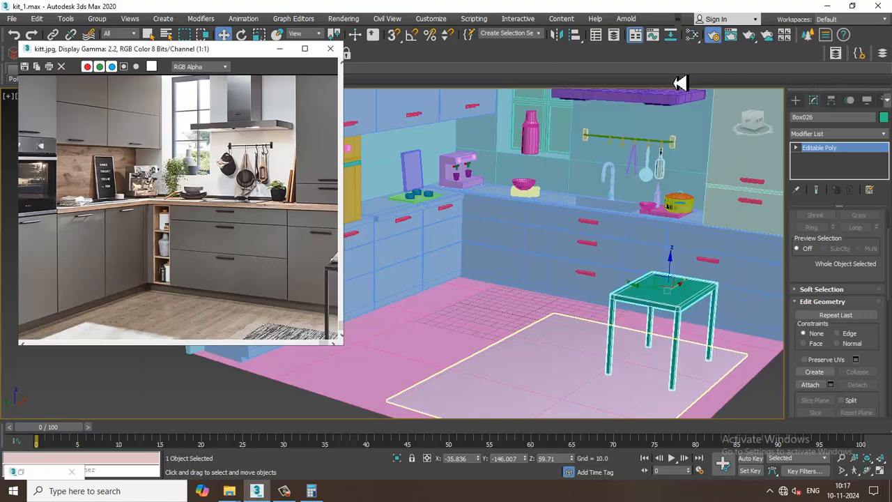
Step: Show safe frames and move the perspective view closer to the kitchen corner in Walk Through mode
scroll(504, 233, up, 6)
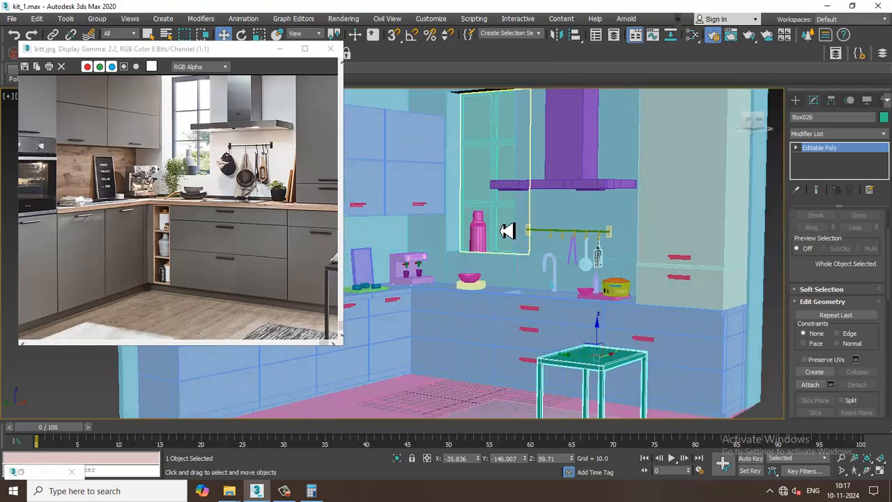
scroll(507, 232, down, 6)
key(Up)
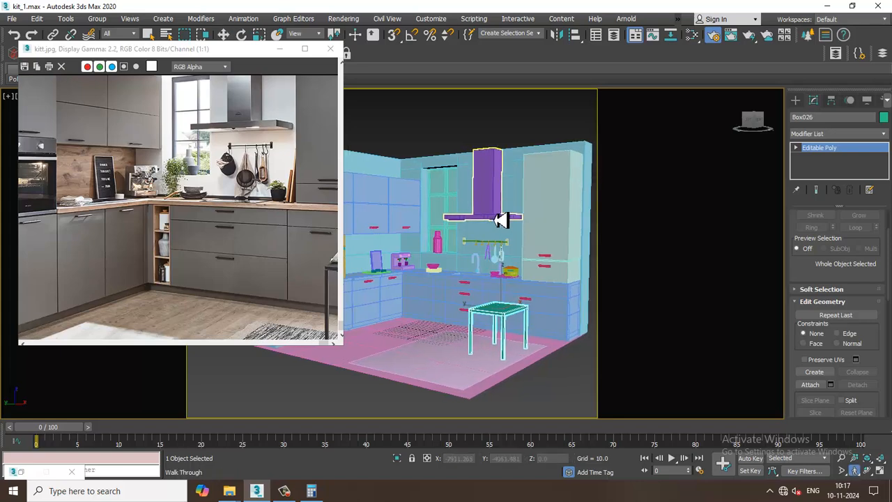
key(Up)
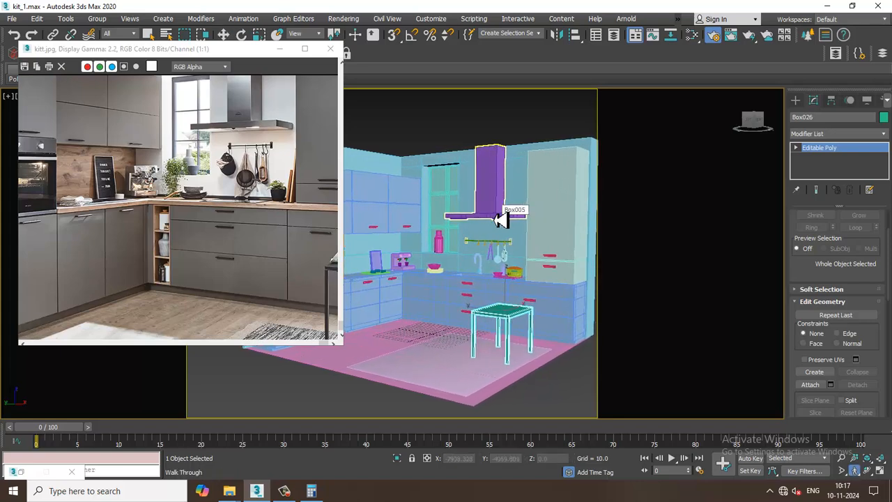
key(Up)
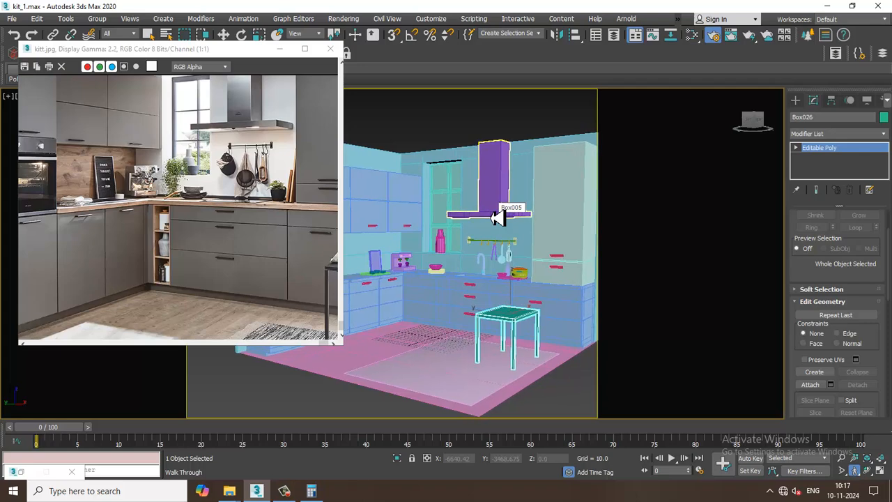
key(Up)
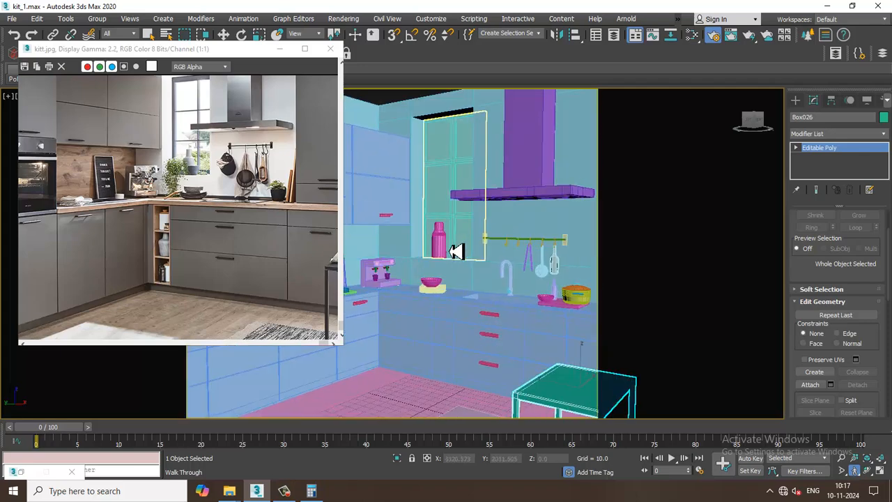
key(Up)
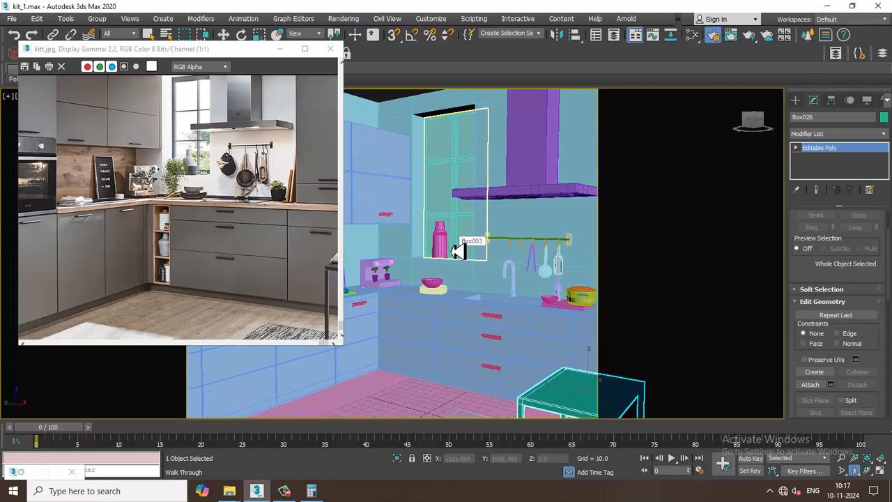
Step: Move the reference photo clear of the viewport and adjust the walk-through eye level, angle and distance towards the photo's view
drag(238, 55, 93, 72)
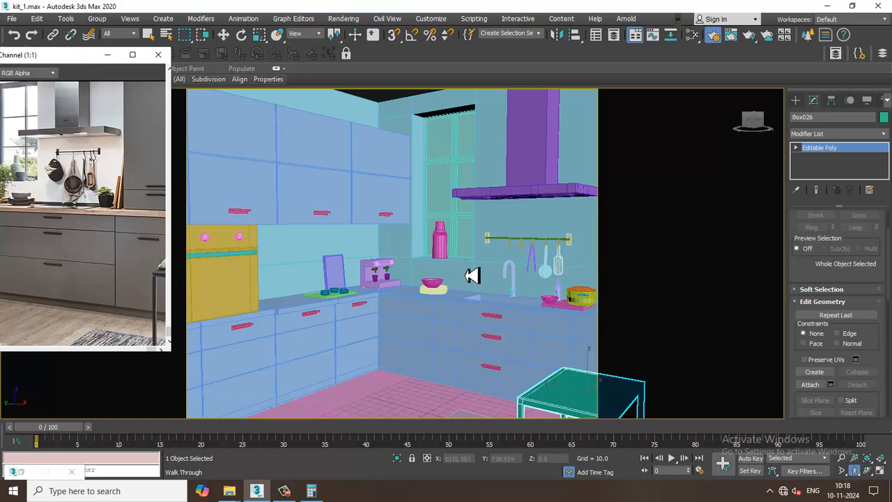
drag(472, 276, 478, 238)
key(w)
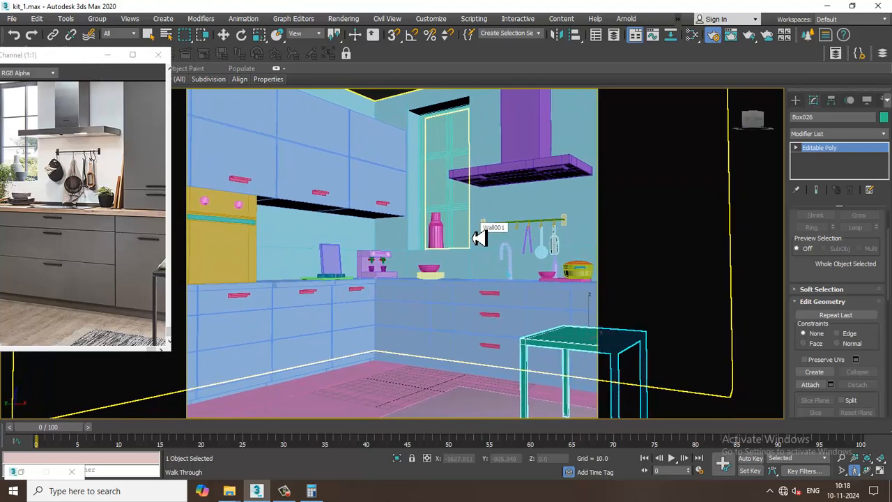
drag(479, 238, 491, 248)
key(s)
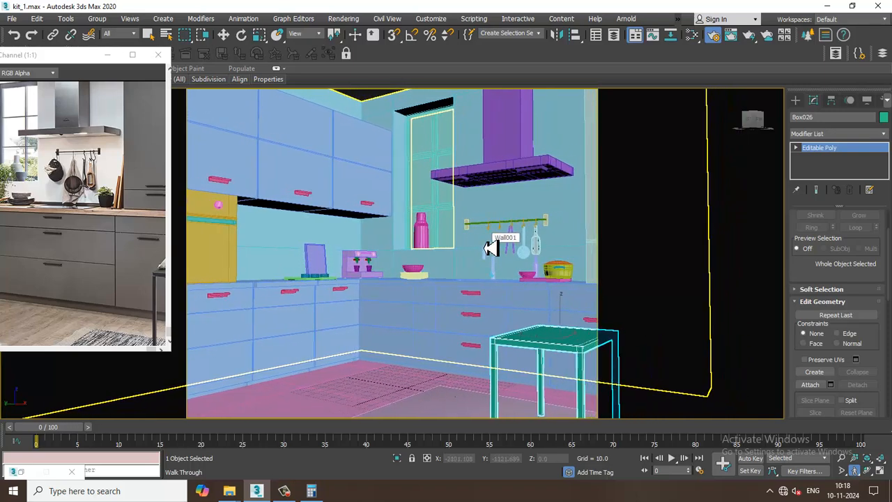
key(s)
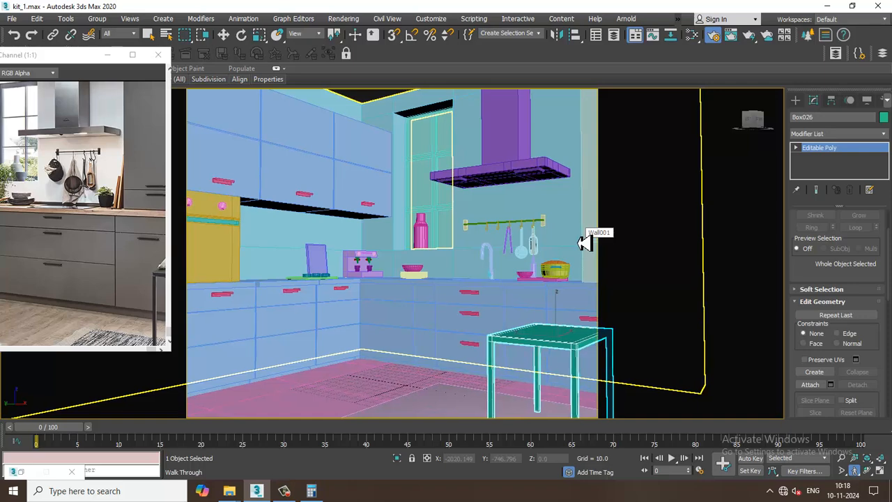
key(s)
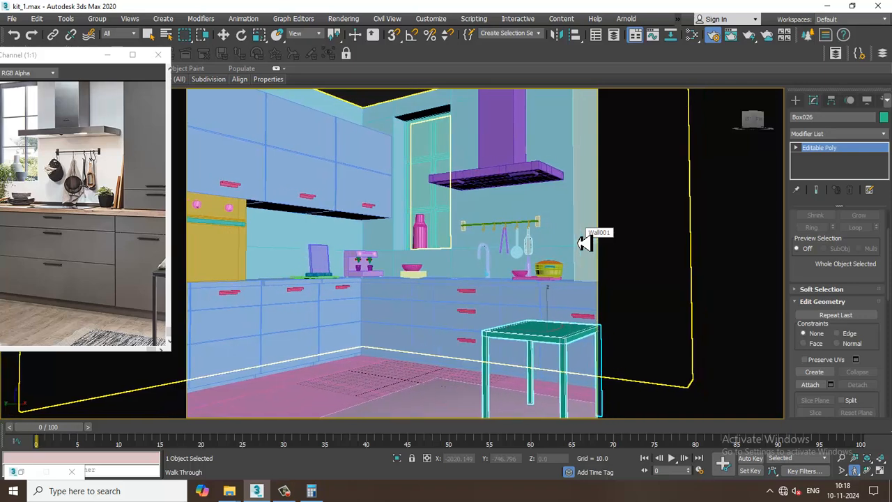
key(s)
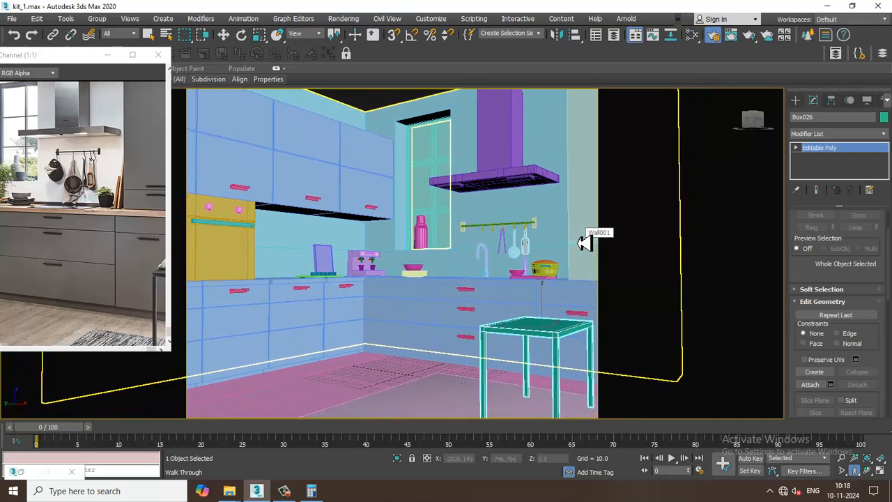
key(s)
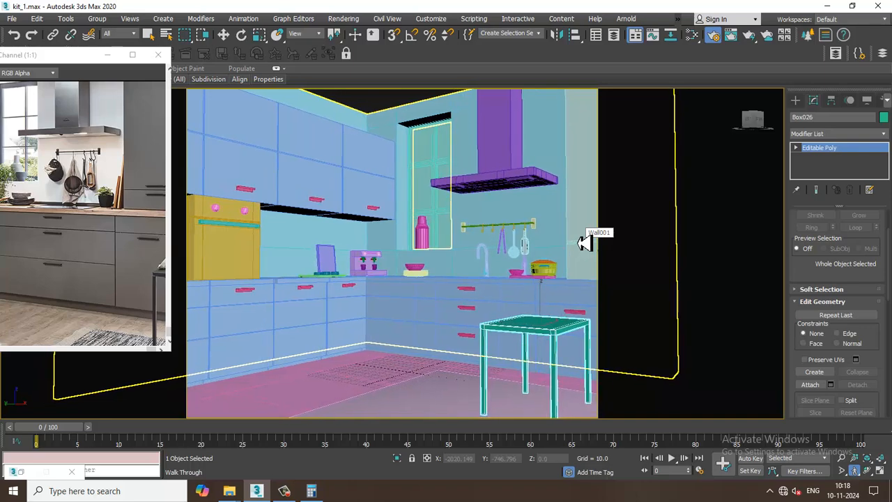
key(a)
key(d)
key(d)
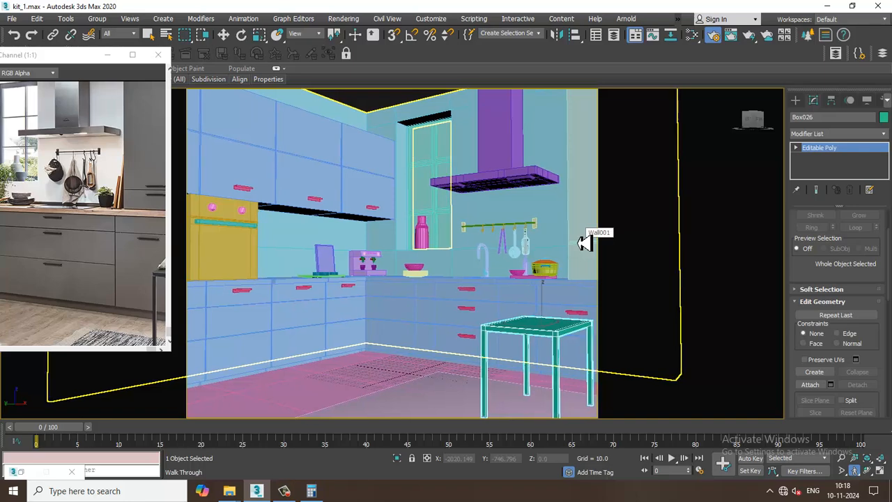
key(w)
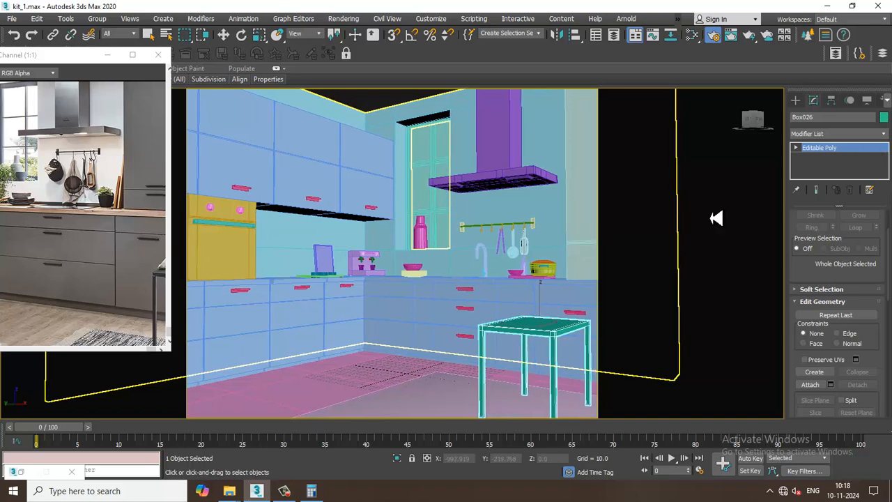
Step: Move the whole table along the Y axis to about -204, towards the edge of the safe frame
key(1)
click(850, 149)
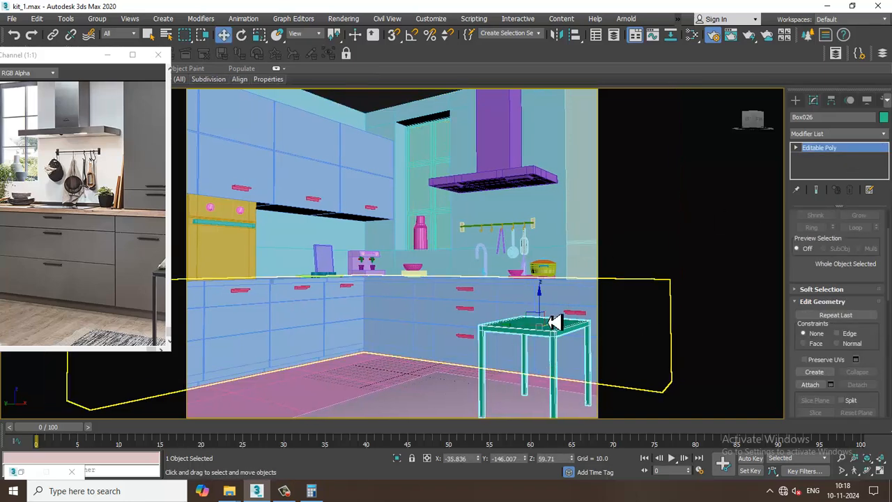
drag(534, 335, 616, 358)
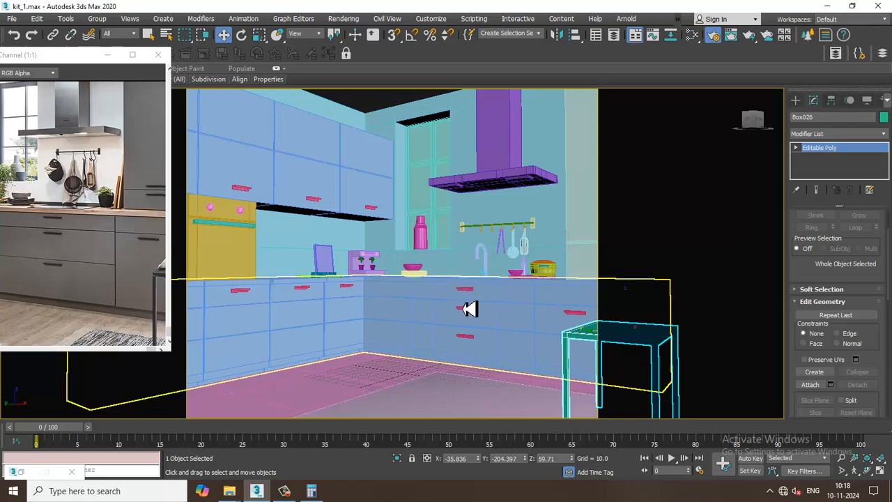
Step: Reposition the reference photo and refine the perspective framing so the cabinets, hood, rug and part of the table match it
scroll(472, 309, up, 2)
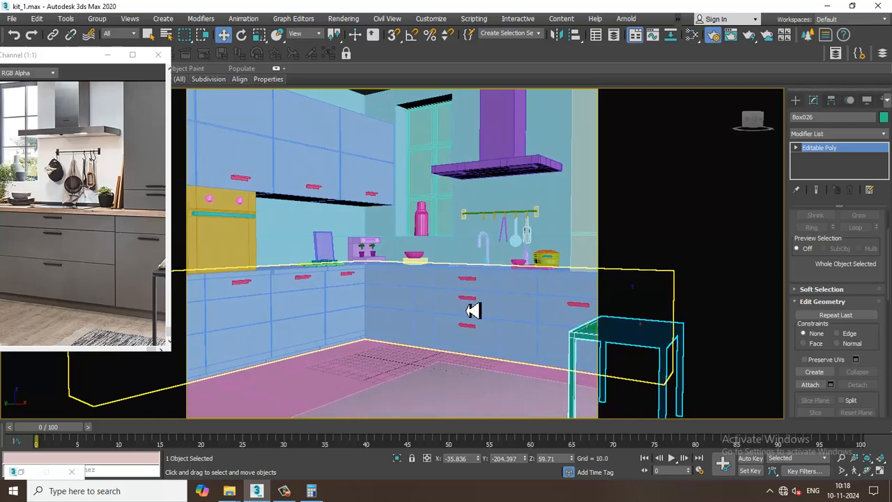
scroll(472, 312, down, 5)
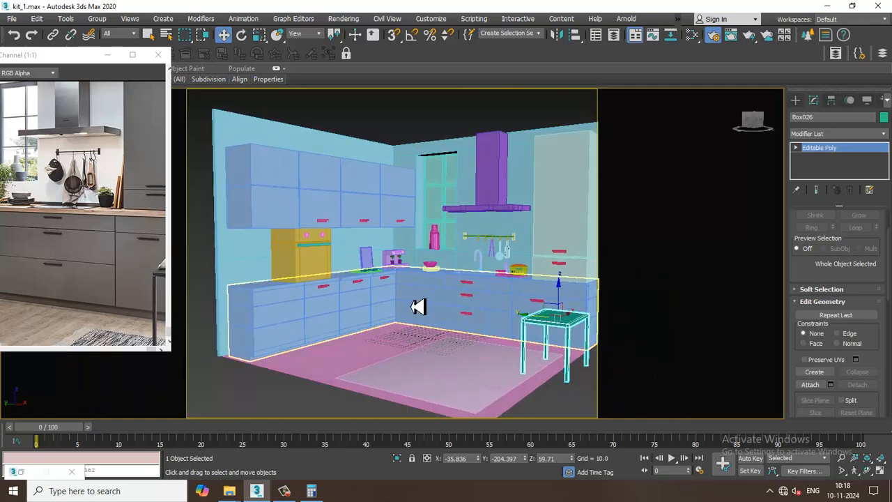
scroll(420, 308, up, 4)
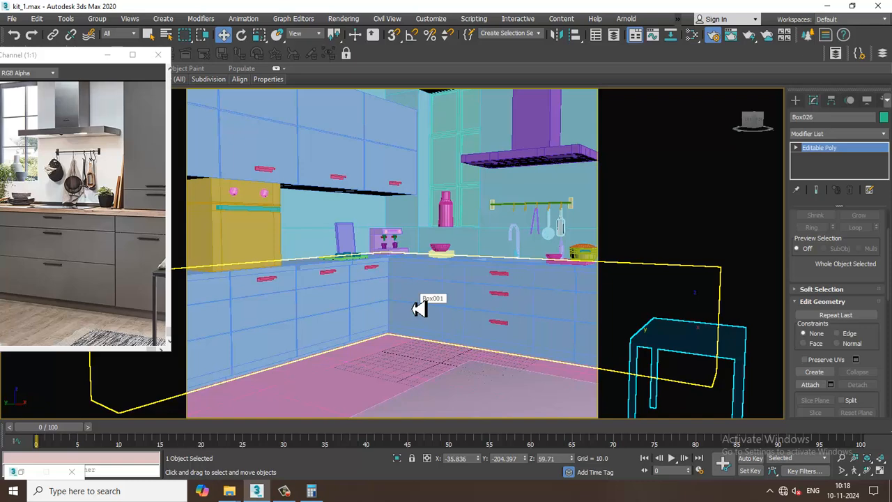
drag(76, 58, 102, 319)
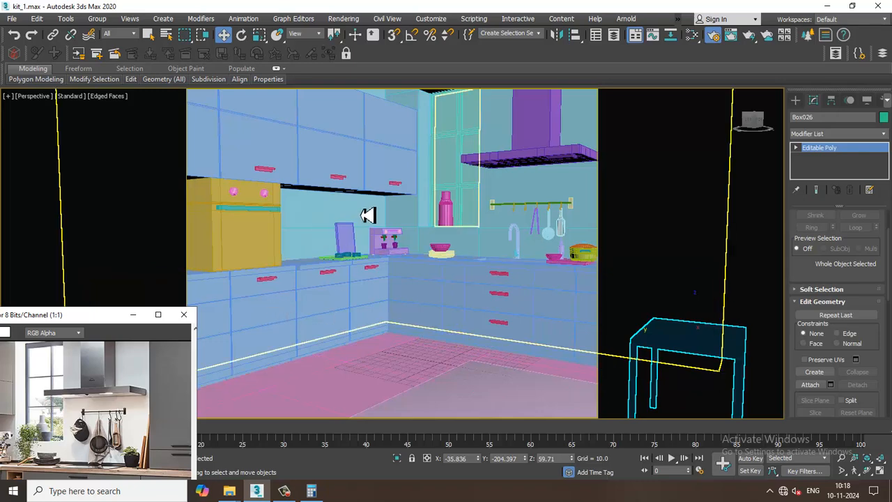
click(413, 166)
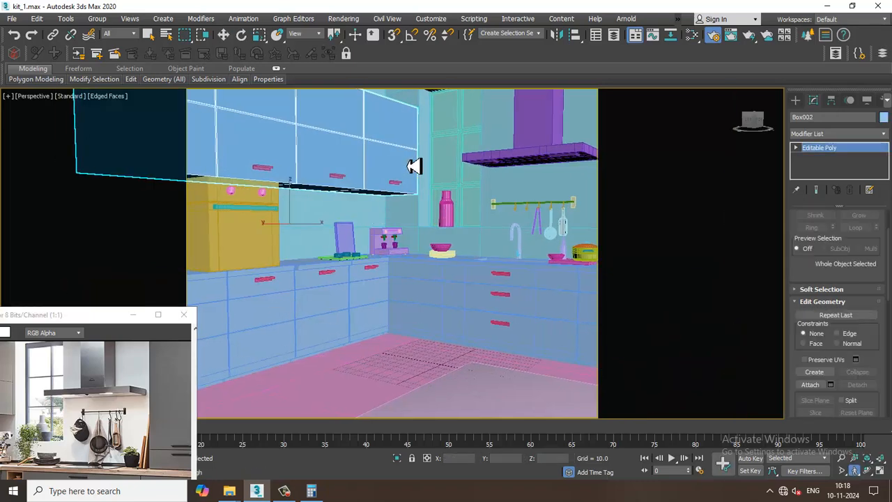
alt+middle_drag(413, 166, 430, 218)
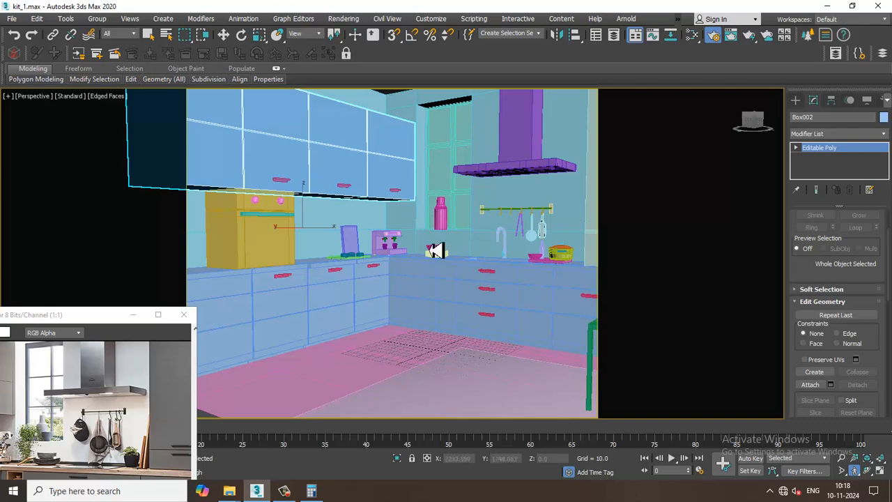
alt+middle_drag(435, 251, 423, 264)
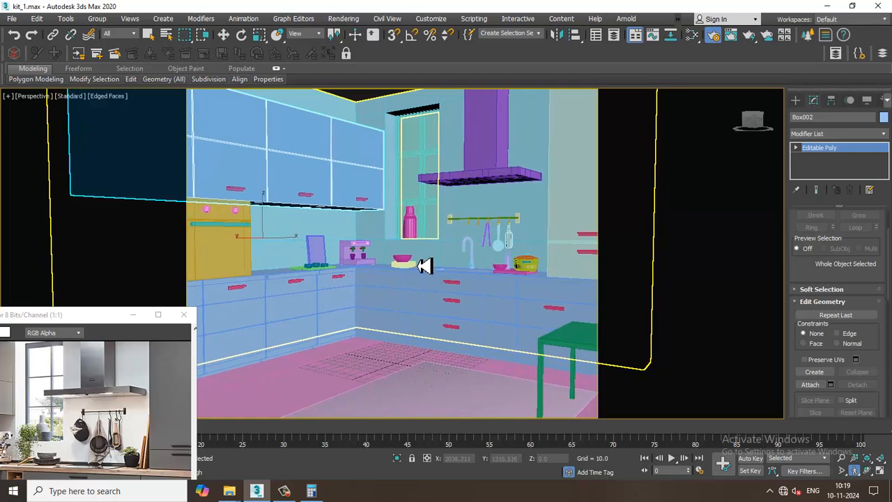
Step: Leave Walk Through mode and create a physical camera from the current perspective view
key(1)
key(w)
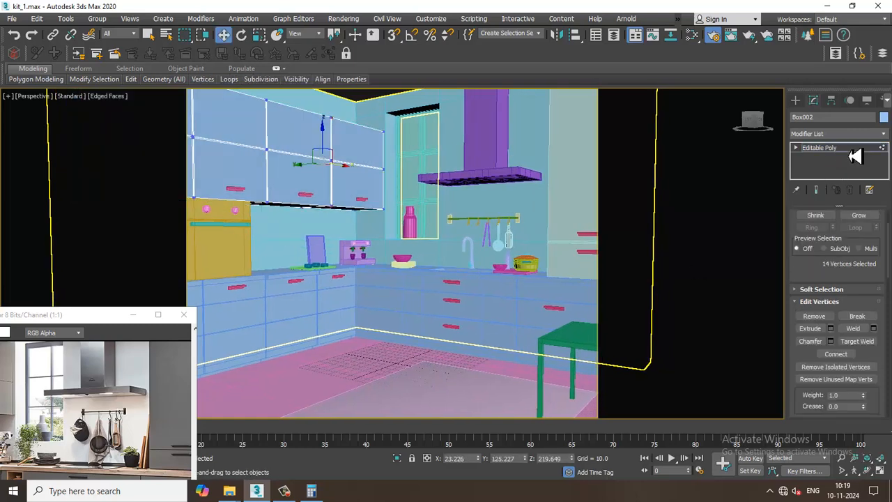
key(c)
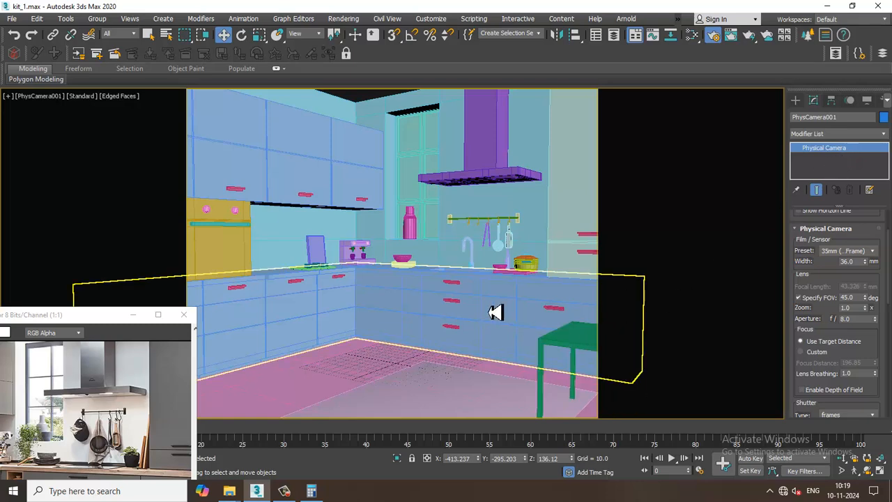
Step: Orbit out in the perspective view, return to the physical camera view and check its framing with safe frames shown
click(484, 246)
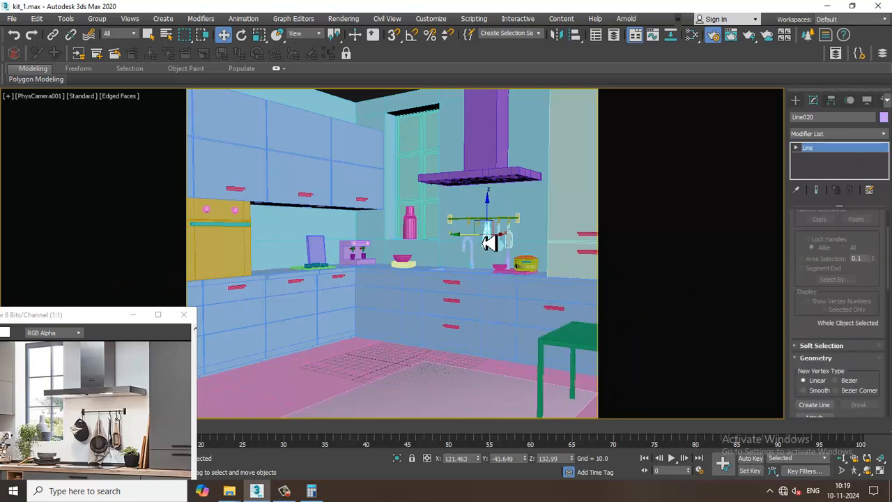
key(p)
scroll(474, 251, down, 5)
alt+middle_drag(458, 253, 454, 259)
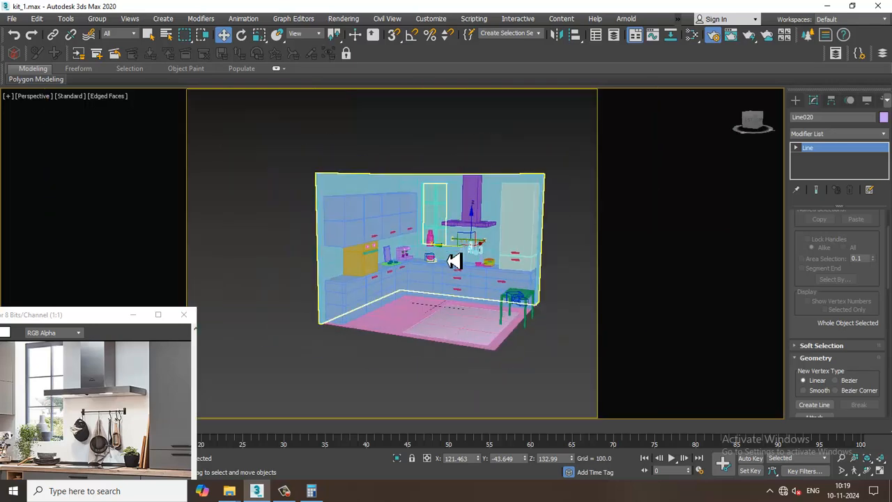
scroll(455, 259, up, 5)
key(c)
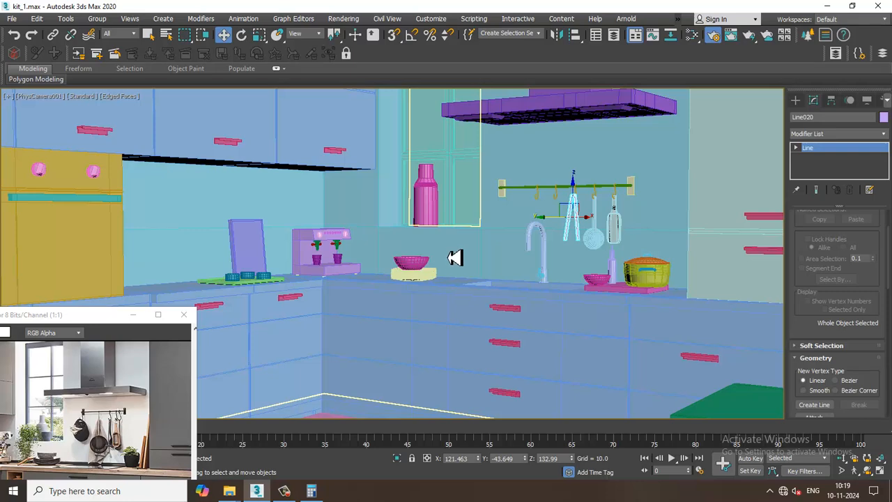
key(shift+f)
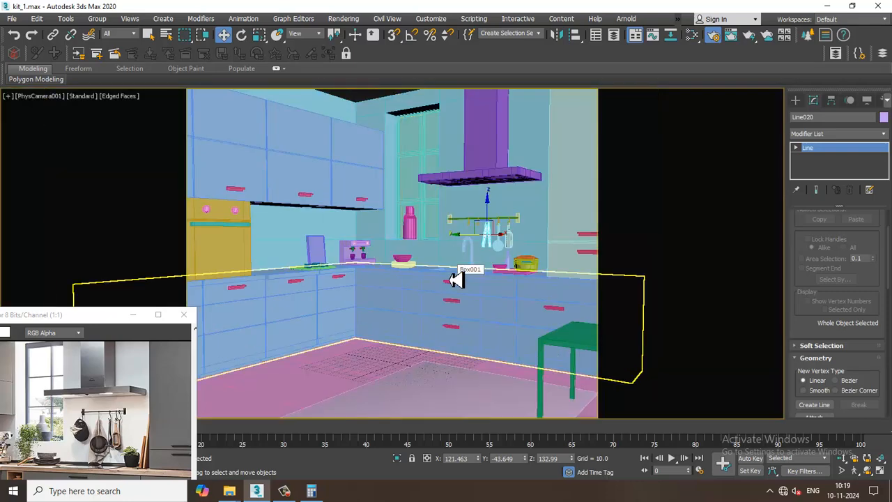
Step: Return to perspective, enlarge the reference photo and examine the counter area between the pot and tall cabinet for missing objects
key(p)
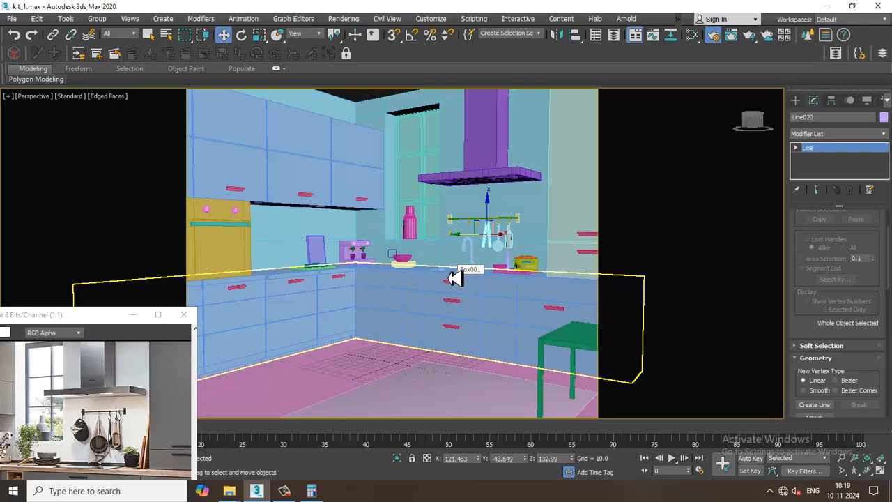
scroll(487, 279, down, 5)
alt+middle_drag(360, 293, 104, 313)
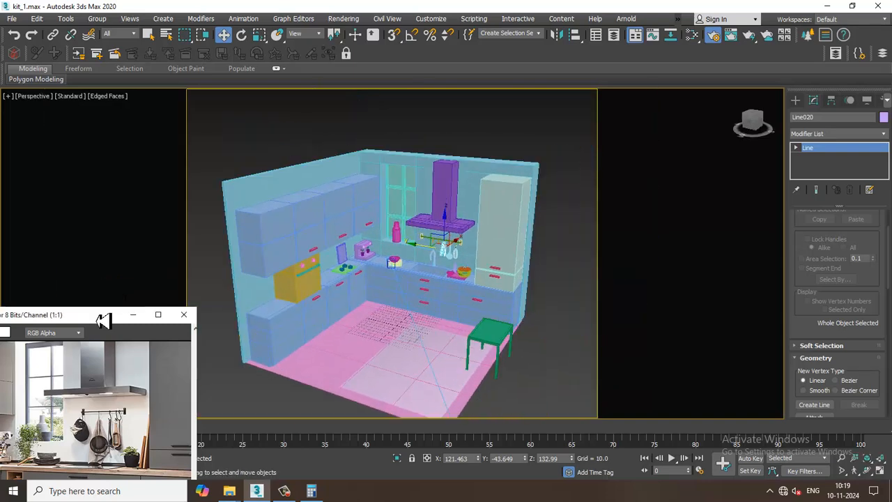
drag(104, 314, 197, 65)
scroll(440, 220, up, 1)
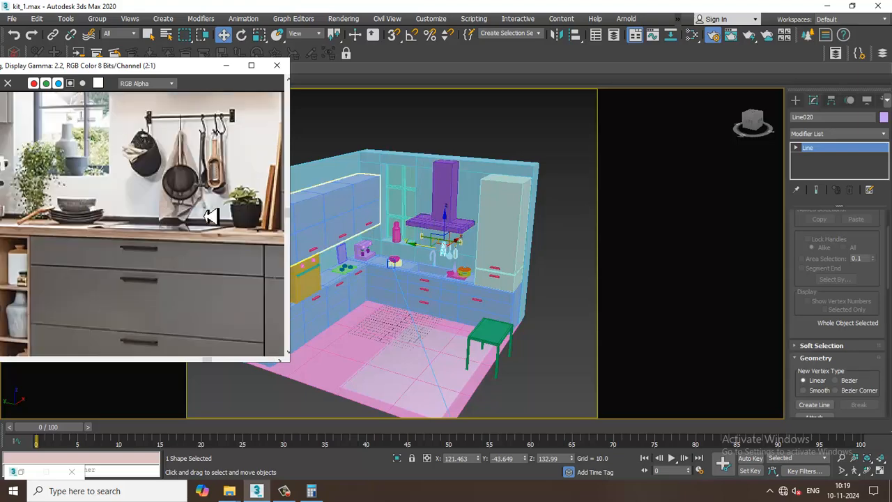
alt+middle_drag(504, 243, 451, 194)
scroll(452, 194, up, 4)
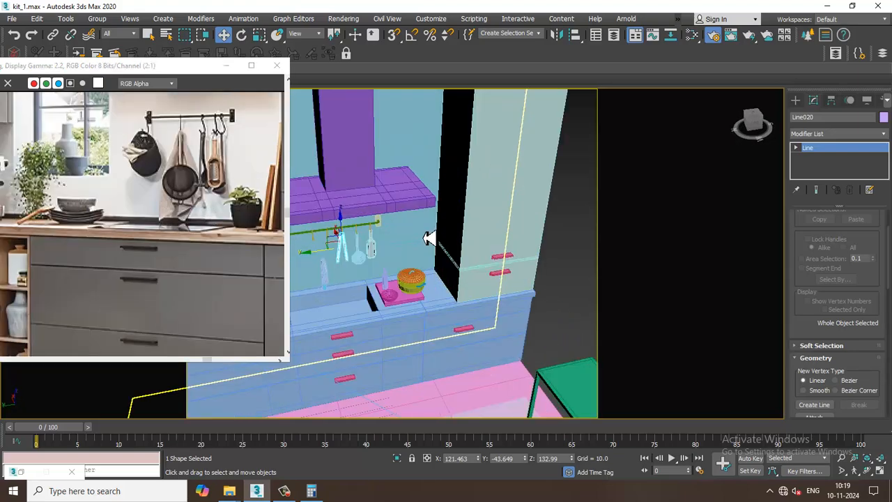
alt+middle_drag(450, 243, 464, 225)
scroll(446, 257, up, 2)
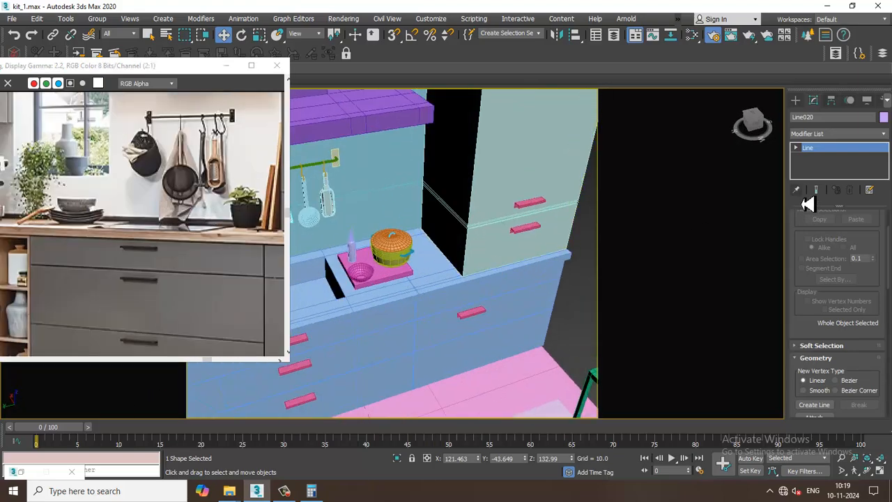
Step: Create a thin upright box about 2 × 39 × 48 units on the counter, beside the tall cabinet, using AutoGrid
click(796, 101)
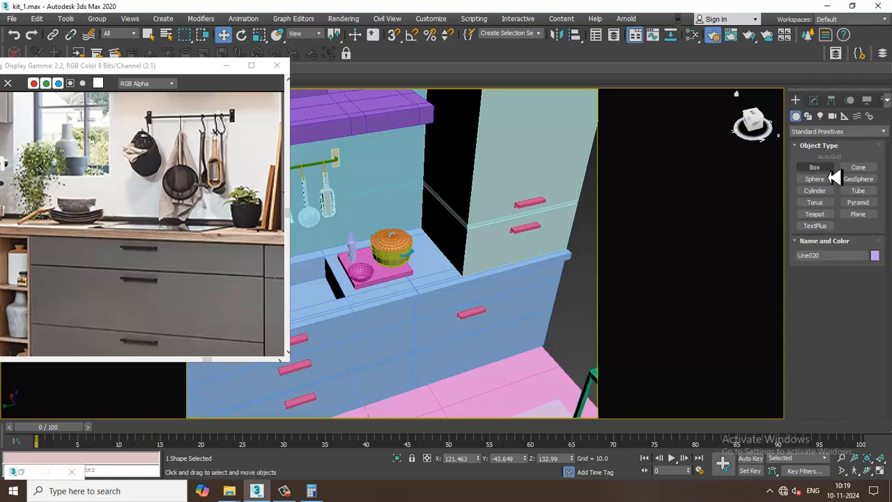
click(827, 169)
scroll(498, 278, up, 4)
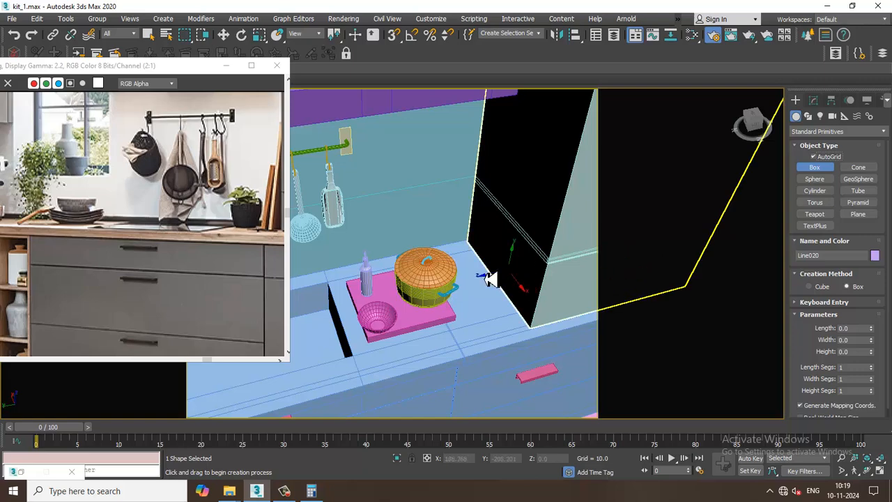
click(286, 491)
click(286, 492)
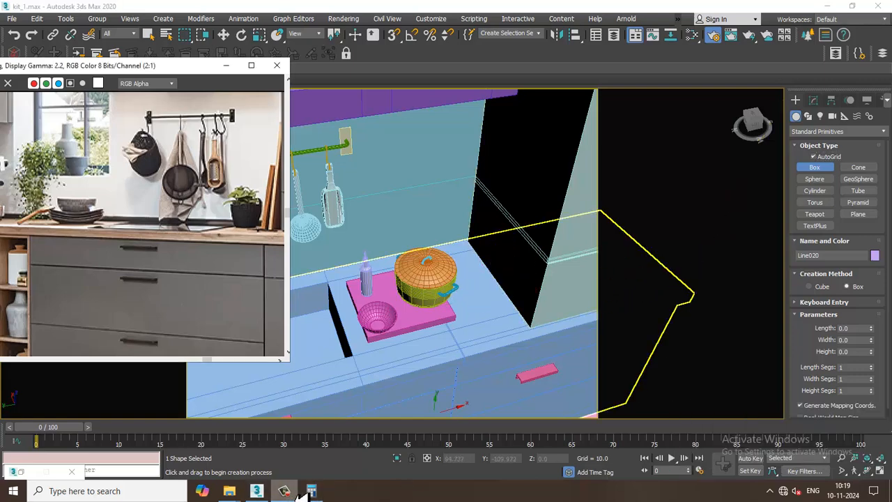
drag(473, 263, 513, 323)
click(527, 222)
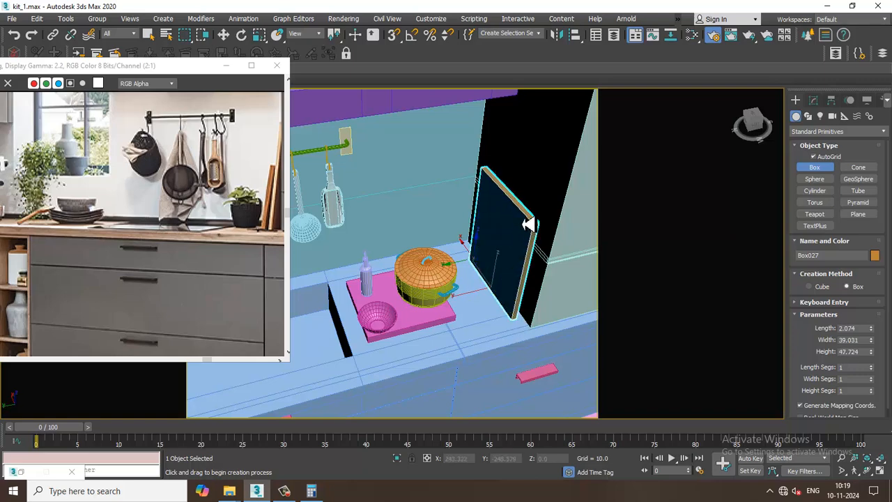
Step: Increase the box's height to 54.882 and convert it to an Editable Poly
alt+middle_drag(508, 294, 490, 263)
key(w)
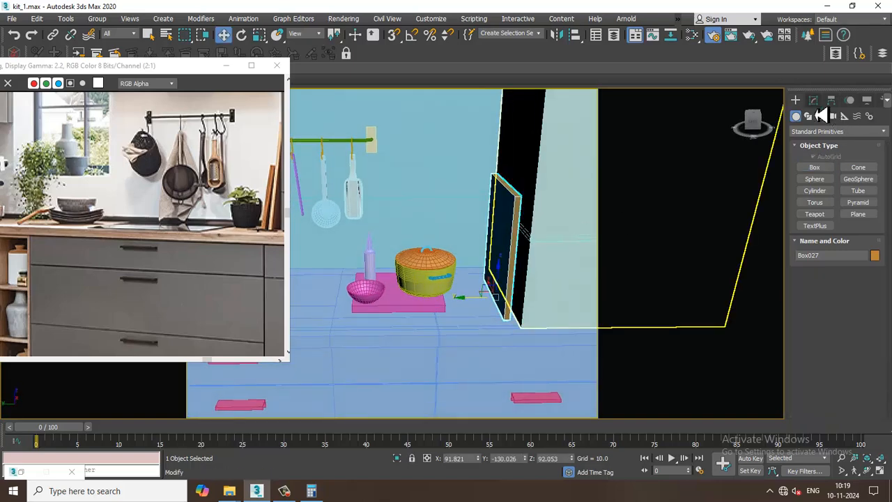
click(815, 102)
drag(872, 262, 873, 253)
alt+middle_drag(590, 261, 485, 154)
right_click(589, 135)
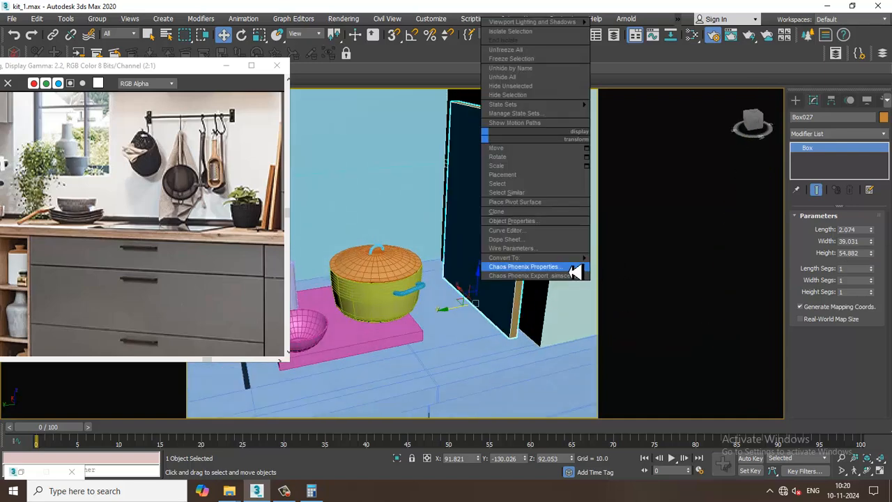
mouse_move(579, 258)
click(622, 271)
alt+middle_drag(623, 269, 588, 237)
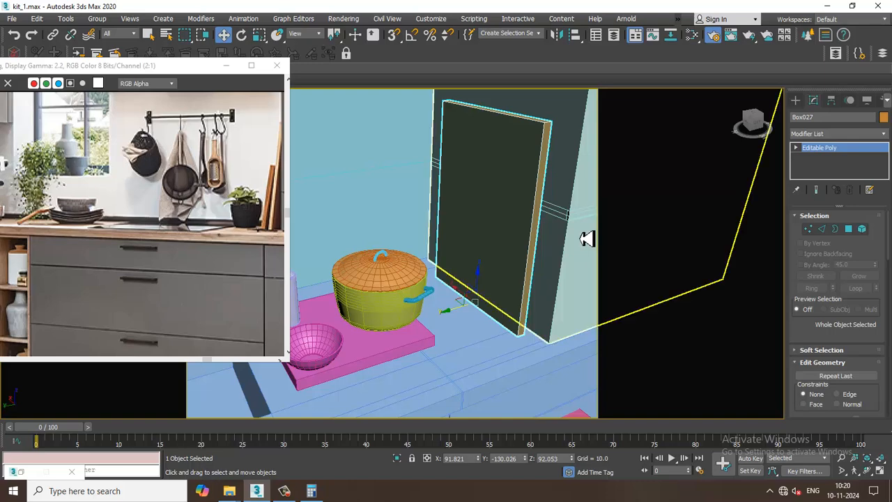
Step: Inset the box's large face that looks toward the pot by 1.0
click(515, 202)
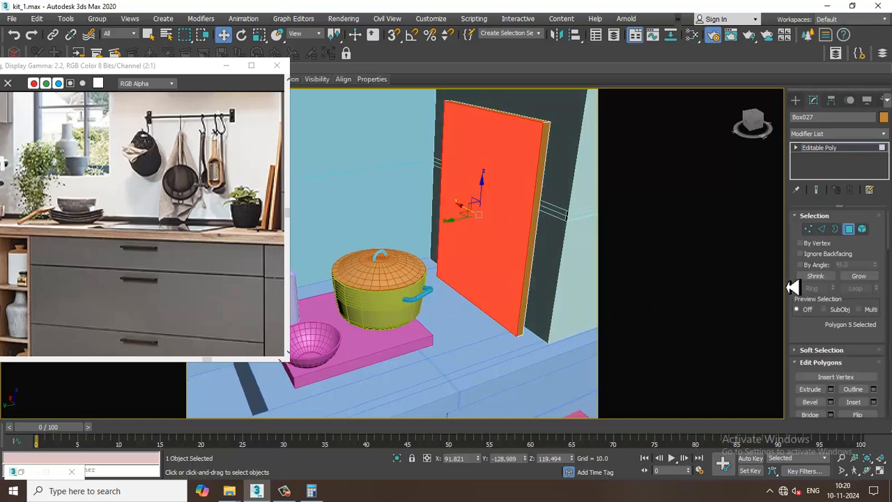
scroll(822, 339, down, 3)
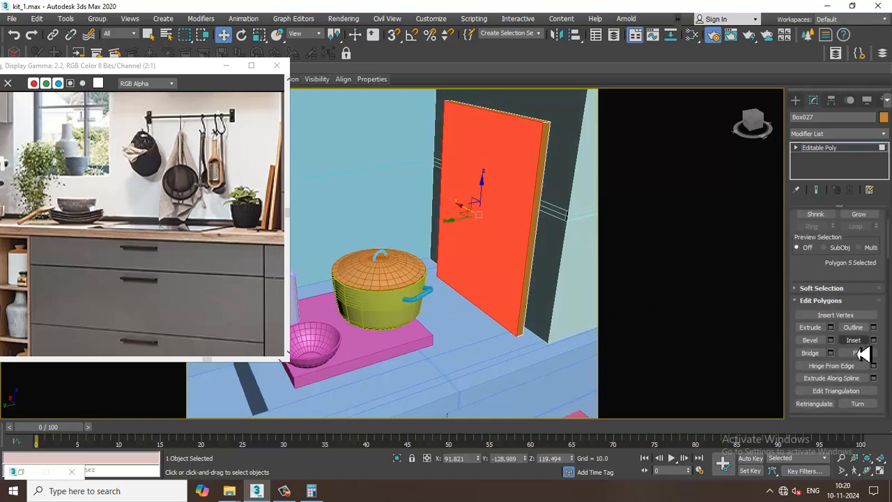
click(873, 340)
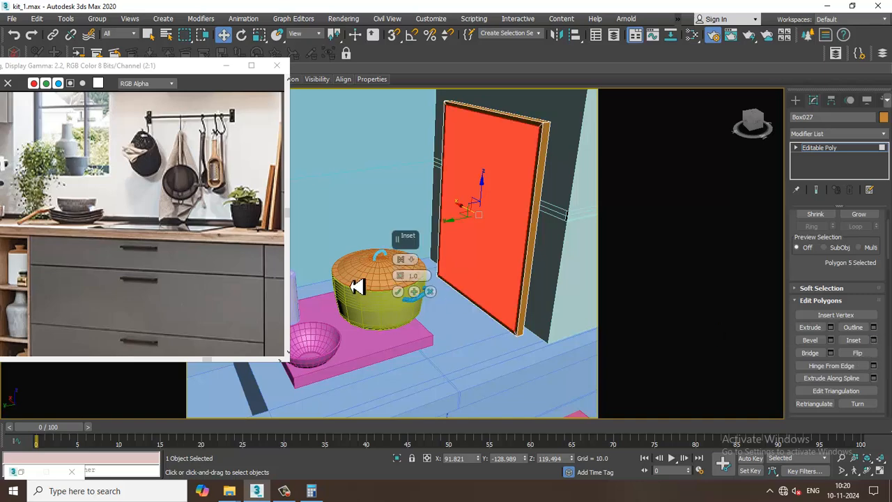
click(406, 296)
Step: Extrude the inset face inward by -0.558 to form a raised rim, and leave polygon editing
alt+middle_drag(585, 287, 635, 271)
click(830, 327)
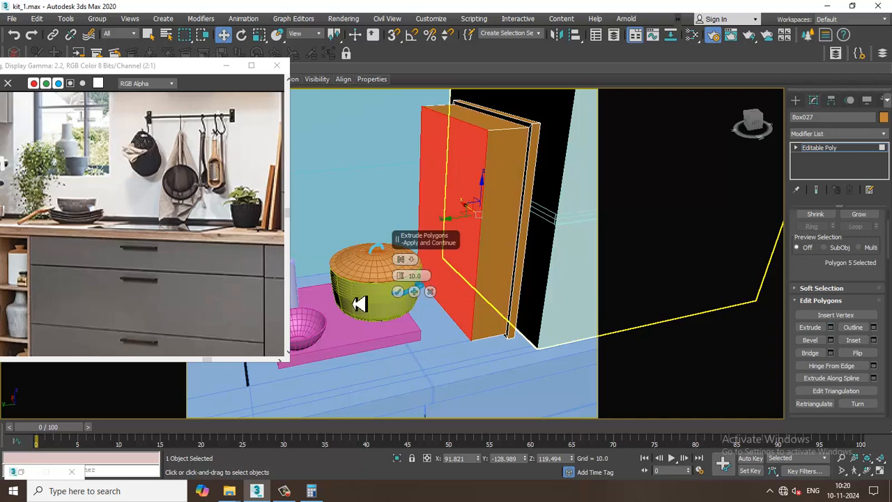
drag(408, 284, 419, 312)
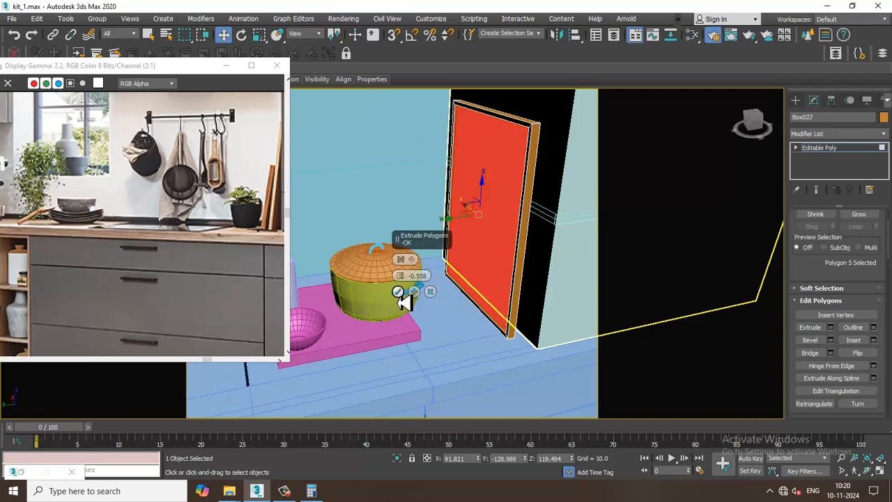
click(399, 292)
alt+middle_drag(400, 293, 422, 295)
click(834, 152)
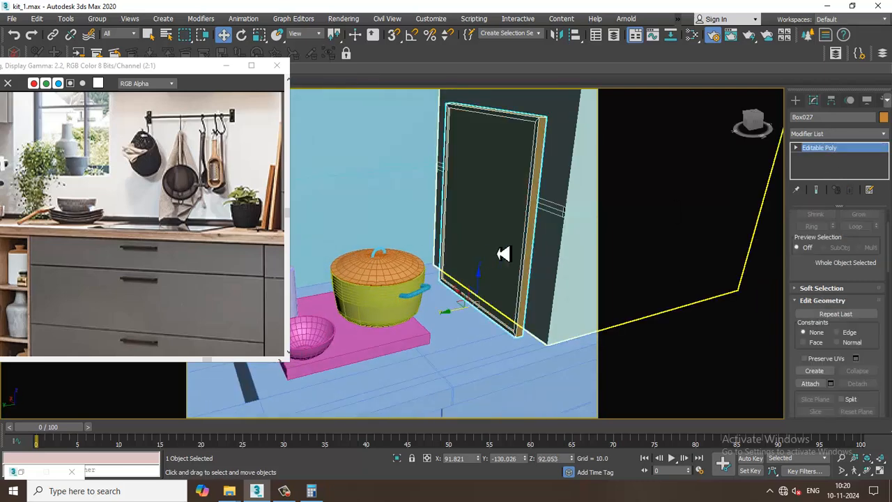
Step: Rotate the board about 2.7 degrees in the side view so it leans toward the tall cabinet, and return to the perspective view
key(alt+w)
middle_drag(347, 369, 330, 355)
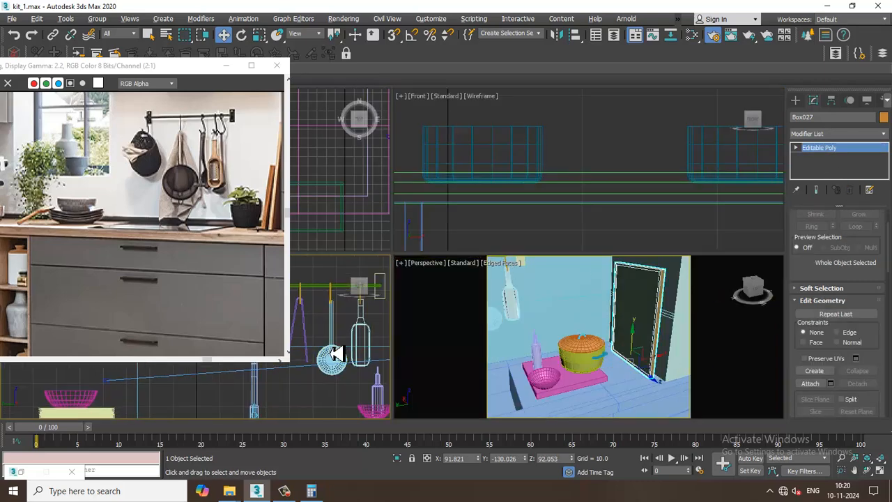
key(alt+w)
key(z)
scroll(386, 303, down, 2)
middle_drag(405, 285, 419, 274)
key(e)
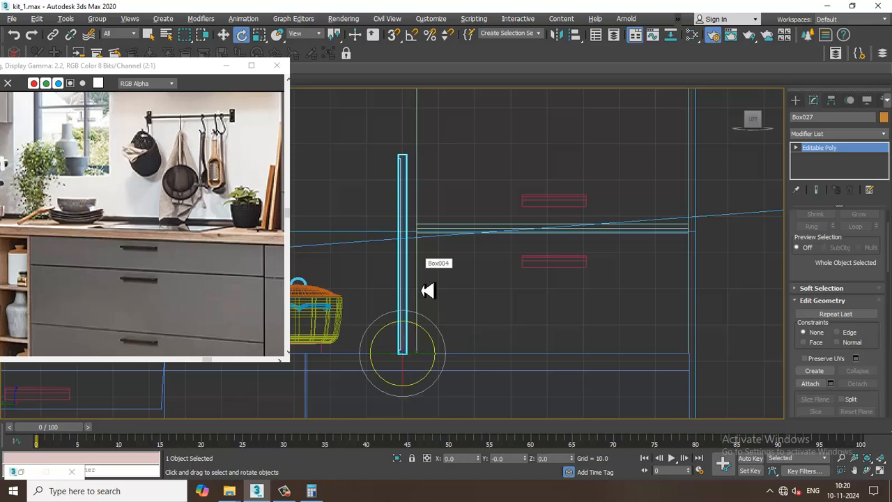
drag(428, 337, 432, 339)
key(alt+w)
key(alt+w)
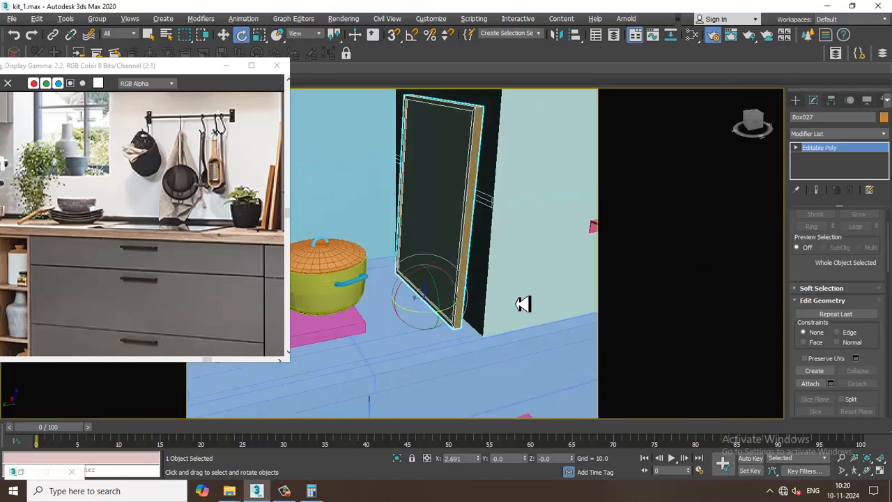
Step: Shift the reference photo window aside and make one independent copy of the board, offset slightly toward the pot
scroll(544, 302, up, 2)
scroll(557, 301, down, 4)
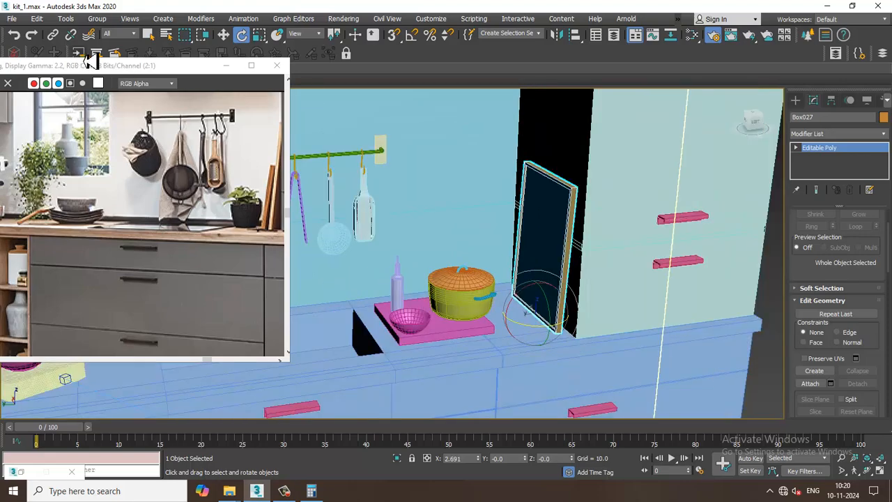
drag(145, 70, 162, 46)
middle_drag(522, 235, 576, 285)
key(w)
shift+drag(538, 337, 527, 338)
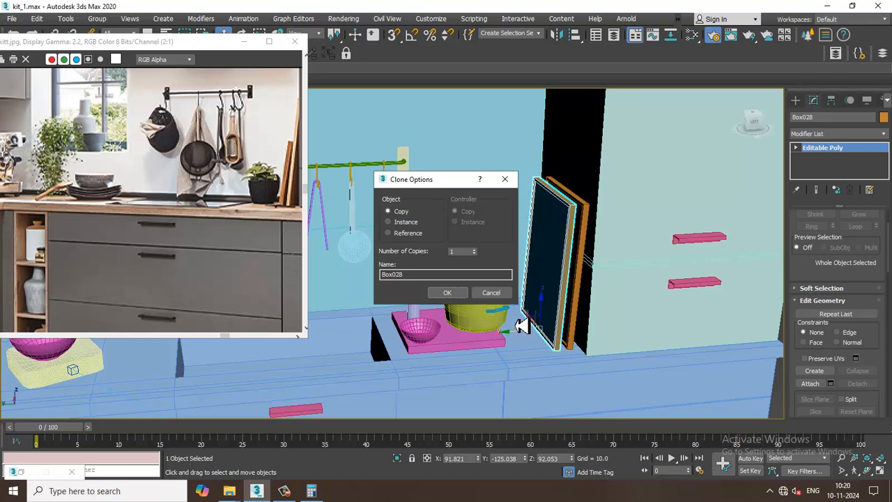
click(460, 293)
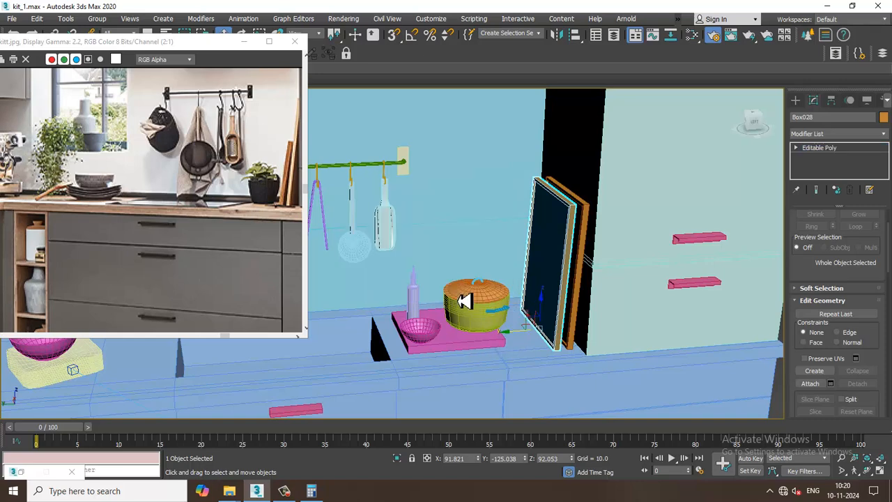
Step: Uniformly scale the copied board down so it is clearly smaller than the board behind it
key(r)
drag(542, 342, 551, 355)
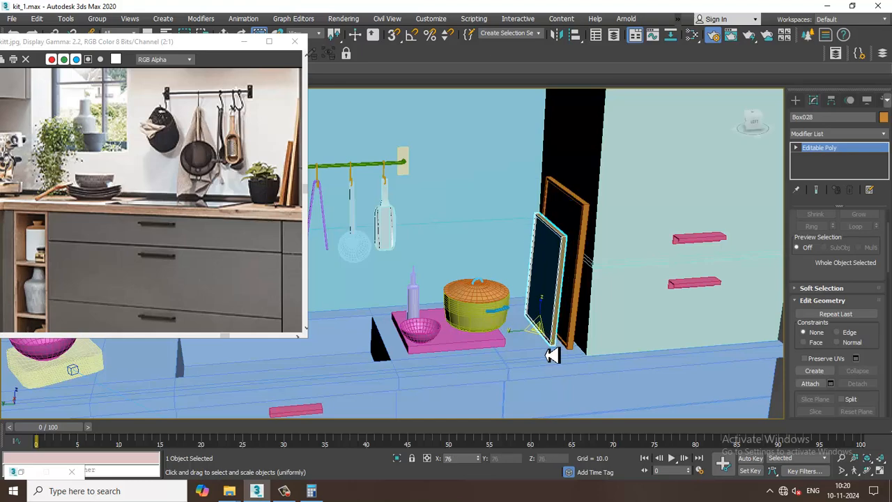
mouse_move(533, 320)
alt+middle_down()
mouse_move(555, 309)
mouse_move(527, 314)
alt+middle_up()
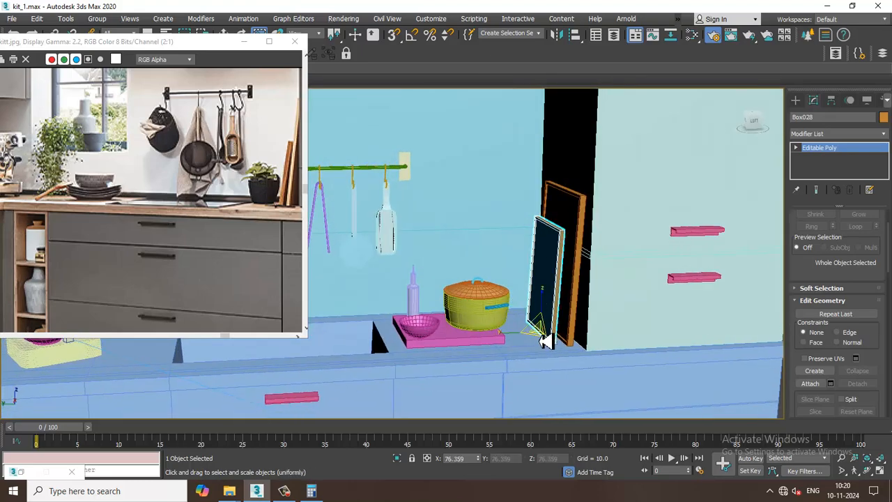
drag(546, 341, 552, 347)
Step: Place the small board against the larger one, tilted to about 7 degrees, and save the scene
key(w)
alt+middle_drag(540, 330, 597, 329)
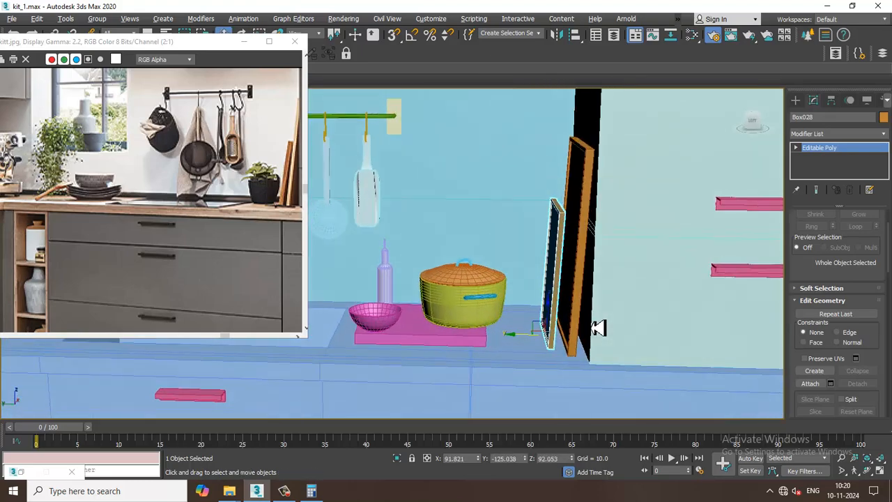
drag(524, 341, 539, 315)
key(e)
scroll(539, 315, down, 5)
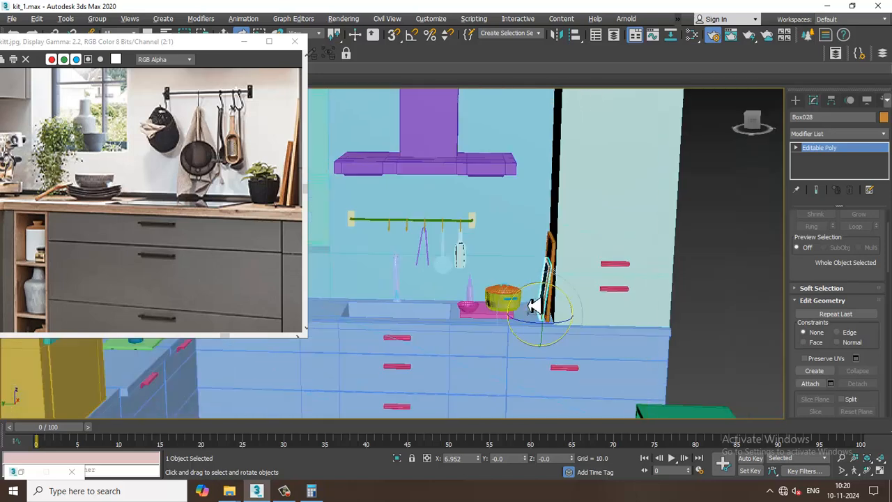
key(ctrl+s)
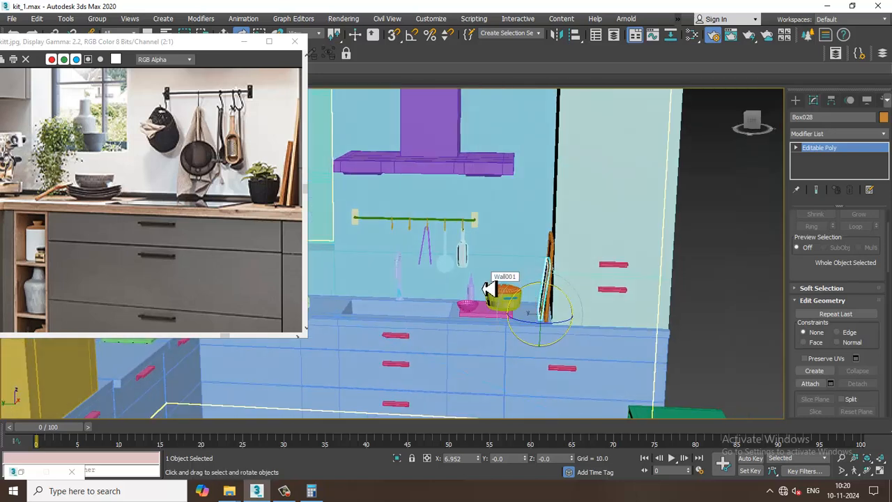
Step: Connect the edges across the corner section of the back-wall base cabinets with one segment, where the photo shows an open shelf unit
middle_drag(537, 258, 611, 255)
scroll(668, 281, down, 5)
scroll(647, 273, up, 4)
middle_drag(118, 261, 192, 195)
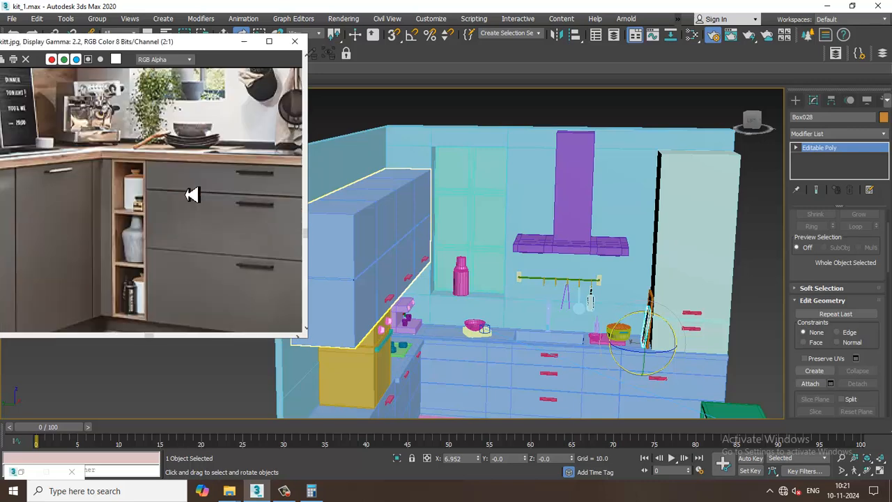
alt+middle_drag(657, 328, 576, 220)
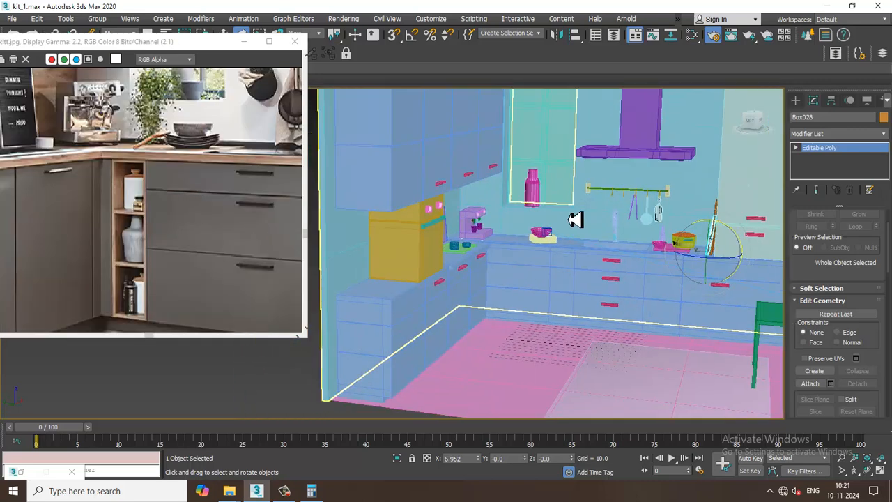
click(544, 294)
scroll(534, 270, up, 3)
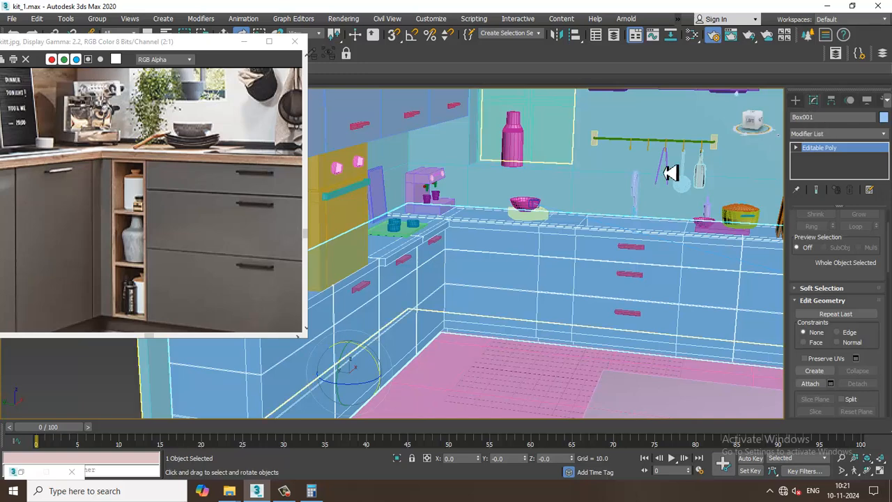
key(w)
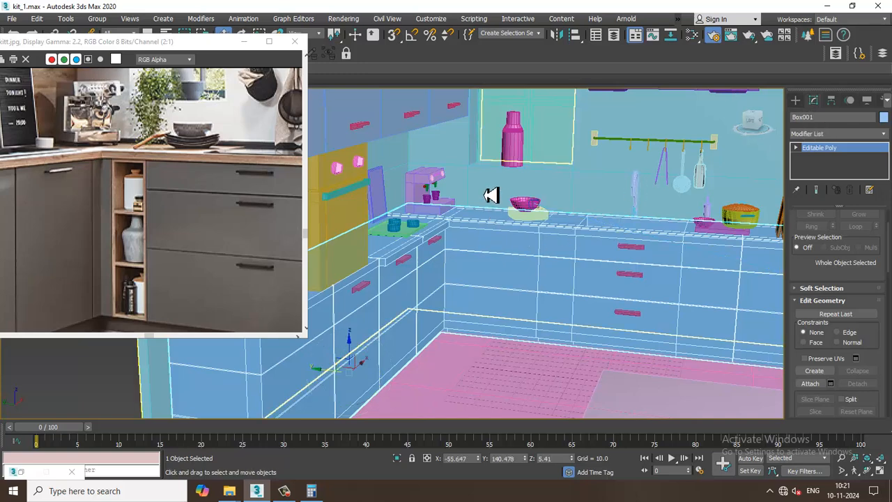
key(2)
drag(523, 187, 503, 407)
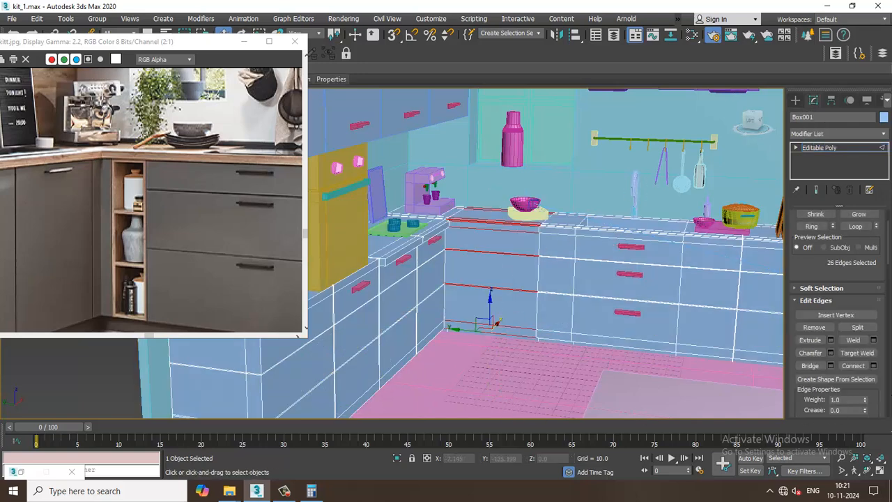
click(874, 366)
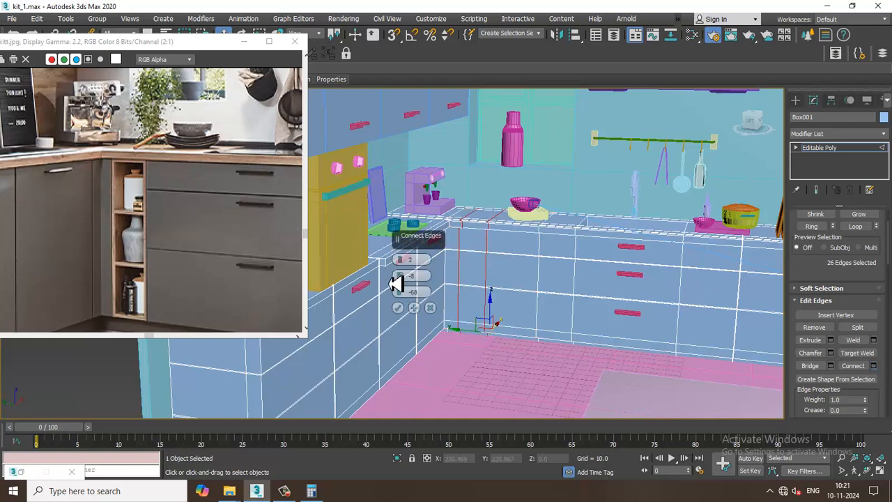
click(402, 262)
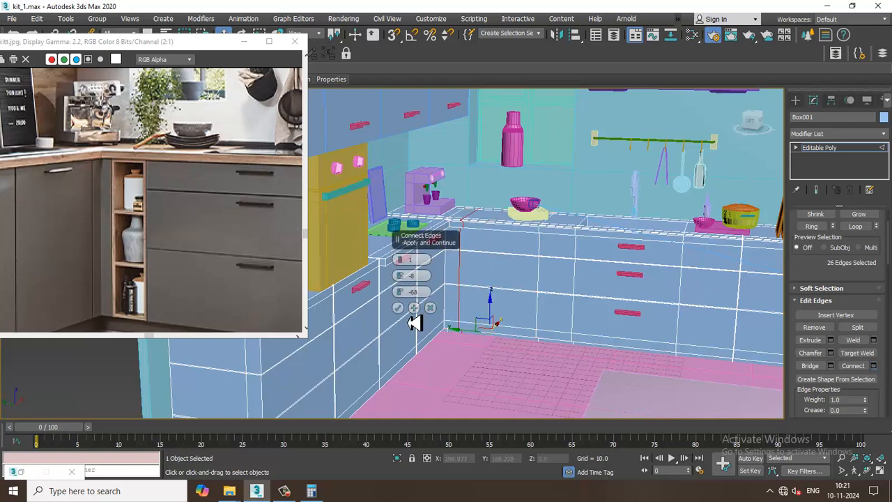
click(398, 308)
Step: Move the new edge loop along the back-wall cabinets away from the corner to widen the narrow corner section
middle_drag(492, 279, 508, 258)
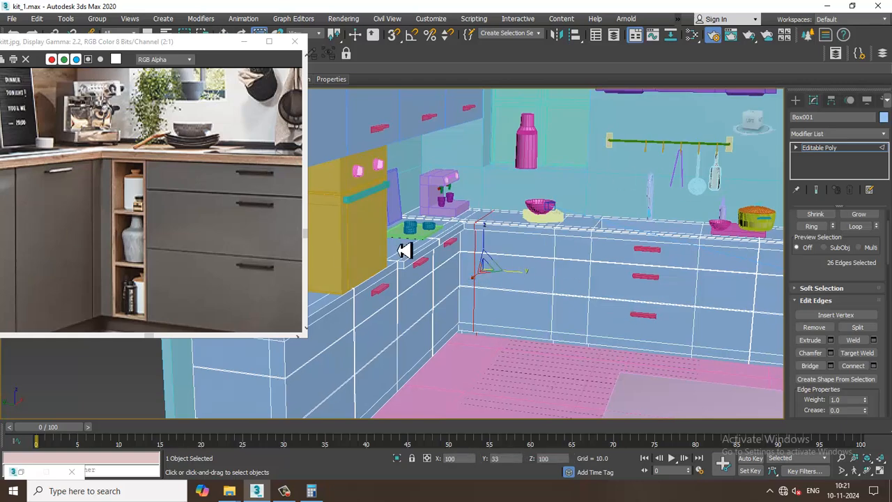
key(w)
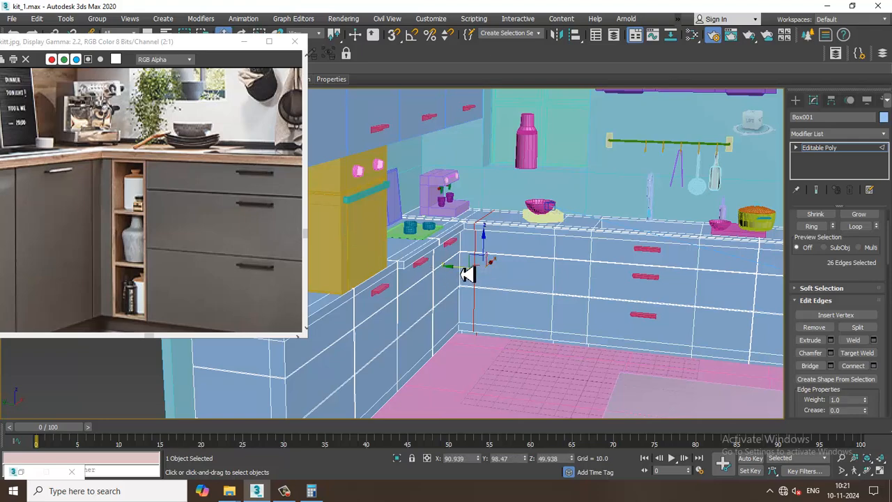
drag(466, 274, 490, 277)
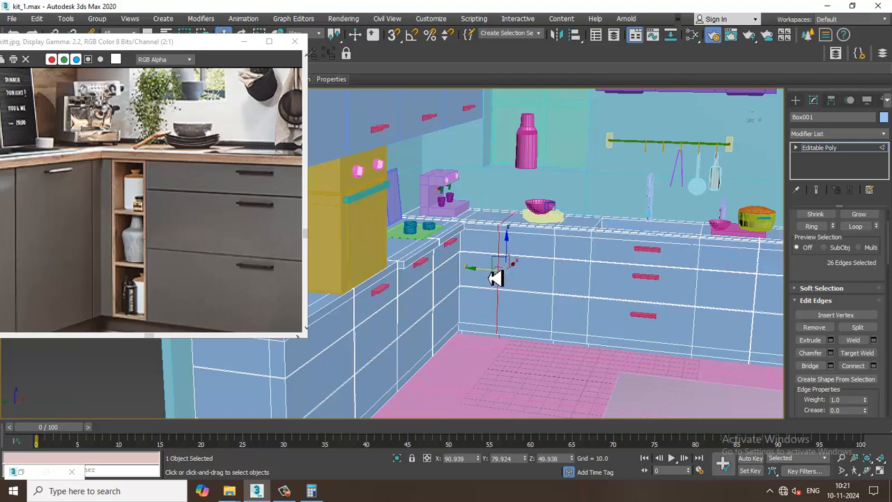
Step: Connect the edges across the narrow corner section of the back-wall cabinets with one segment, pinch -8 and slide -63
alt+middle_drag(496, 278, 565, 225)
scroll(528, 271, up, 3)
click(564, 220)
key(alt+r)
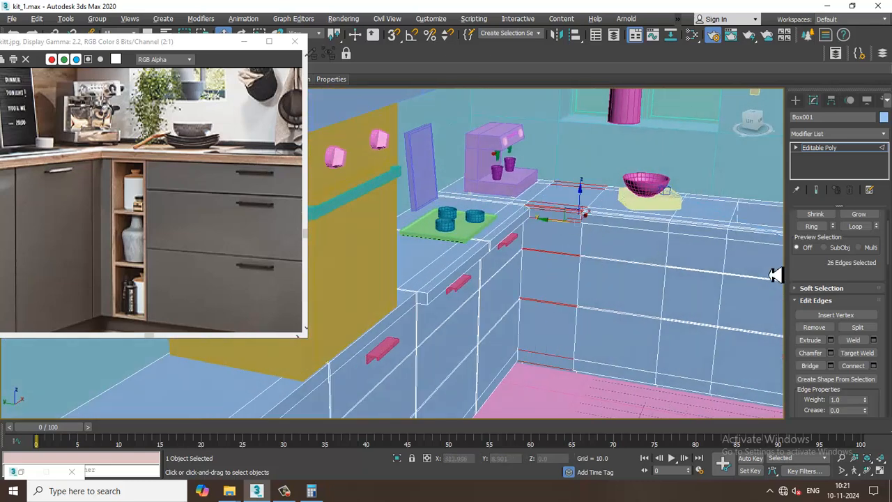
click(873, 365)
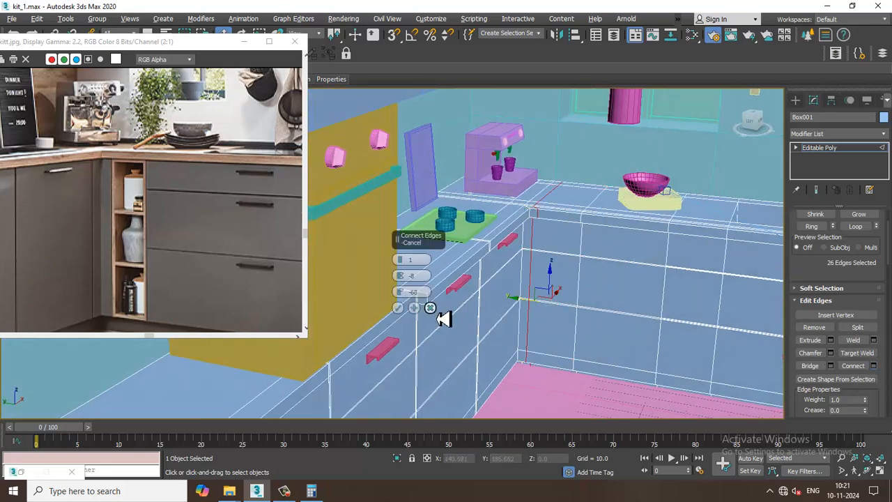
click(407, 311)
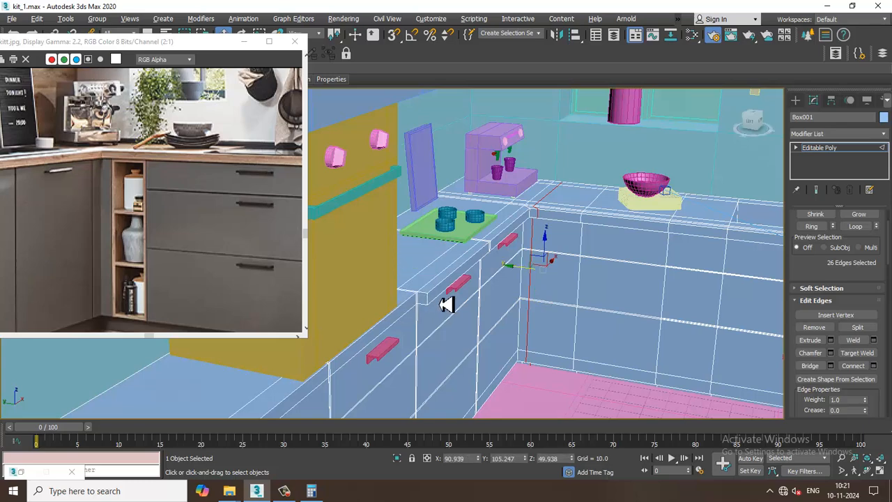
Step: Move the new edge loop slightly away from the corner along the back-wall cabinets, to Y about 102.47
key(q)
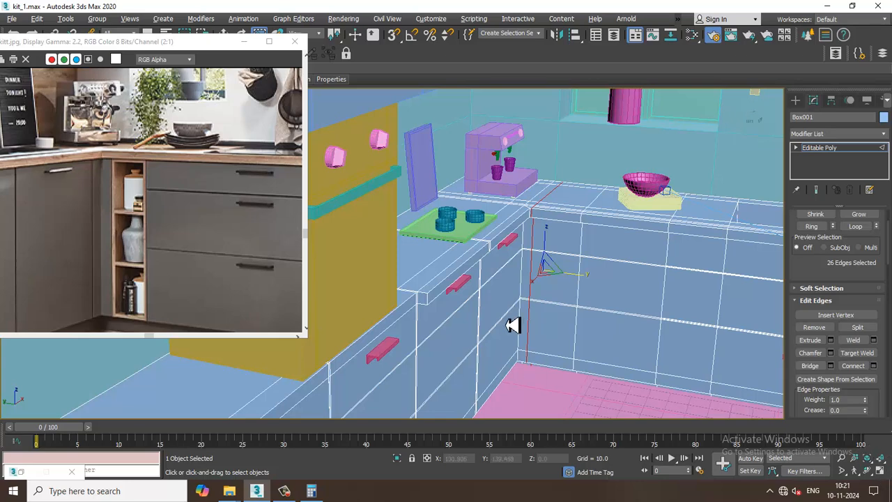
alt+middle_drag(508, 322, 583, 270)
key(w)
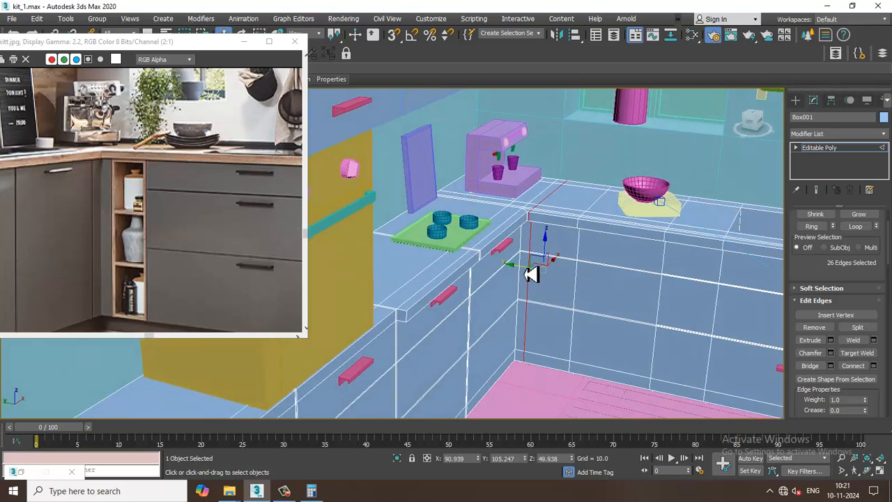
drag(530, 273, 537, 276)
alt+middle_drag(537, 277, 576, 293)
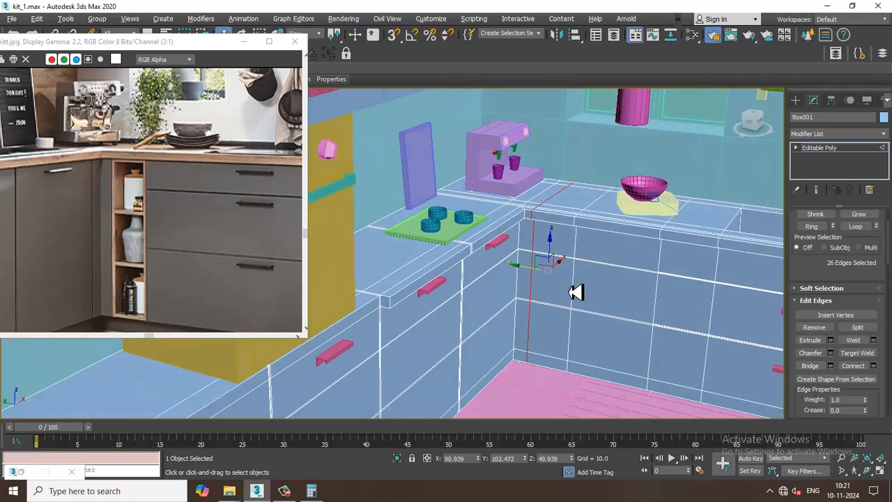
Step: Select the five stacked front polygons between the new loop and the next vertical edge; try deleting them and undo the deletion
key(4)
click(567, 256)
scroll(565, 255, up, 5)
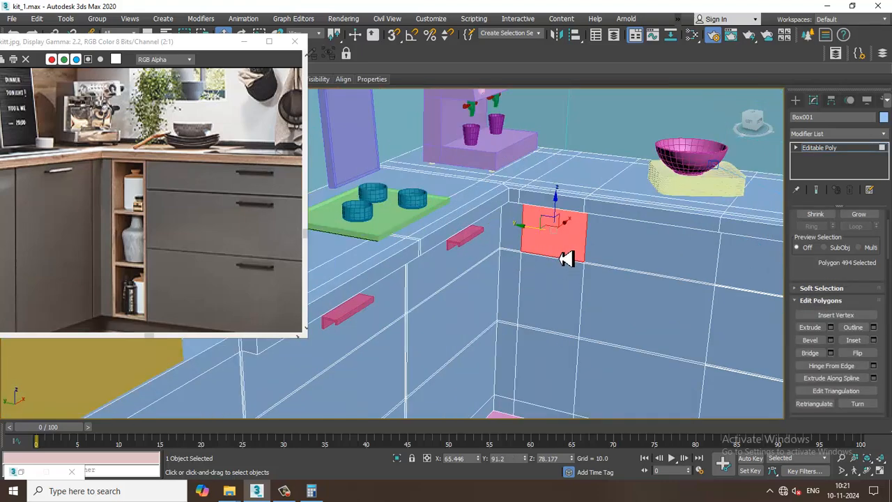
ctrl+click(585, 339)
alt+middle_drag(586, 339, 617, 213)
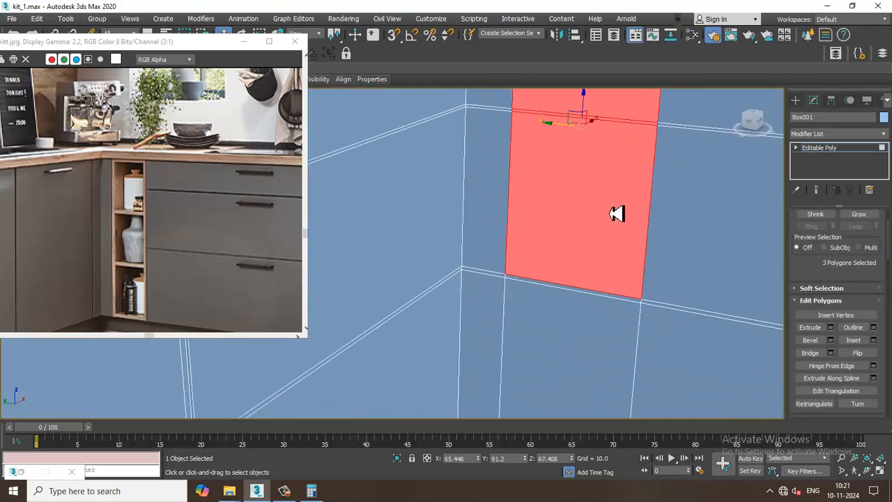
ctrl+click(571, 294)
scroll(571, 314, down, 5)
alt+middle_drag(591, 293, 579, 309)
key(Delete)
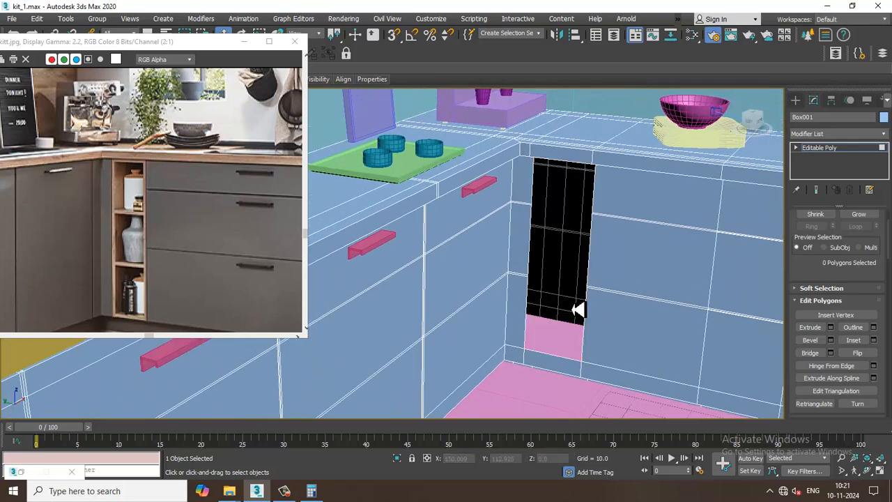
key(ctrl+z)
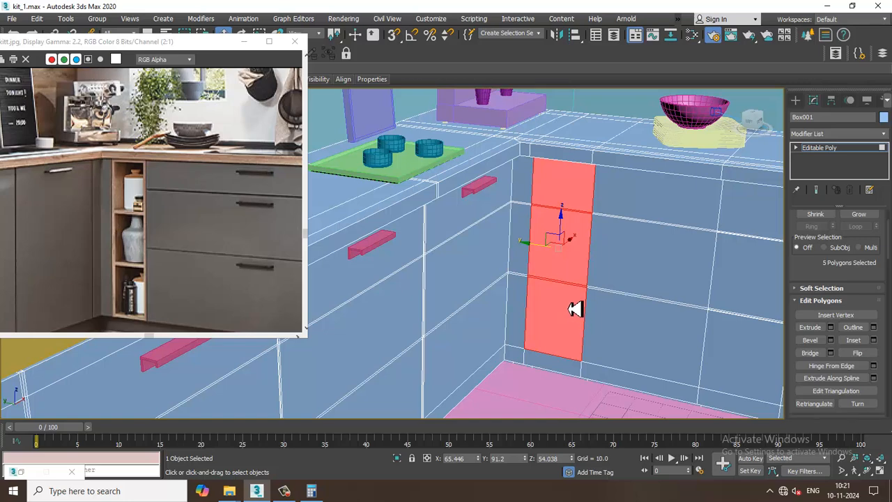
Step: Extrude the five selected front polygons inward by -55.423 to form a recess for the open shelf unit
alt+middle_drag(599, 304, 613, 307)
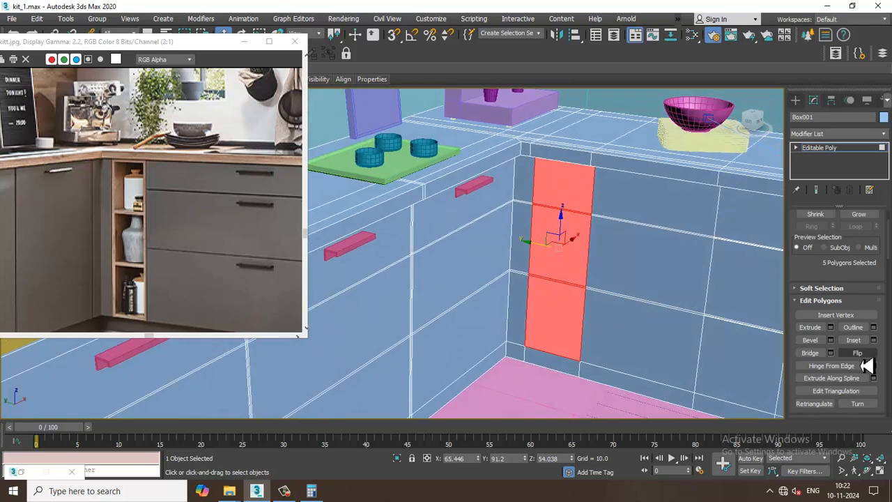
click(830, 328)
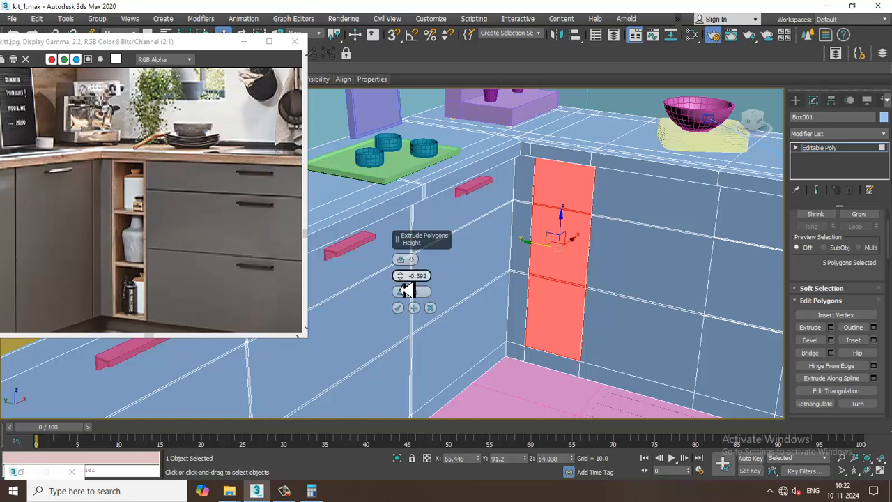
drag(407, 286, 495, 52)
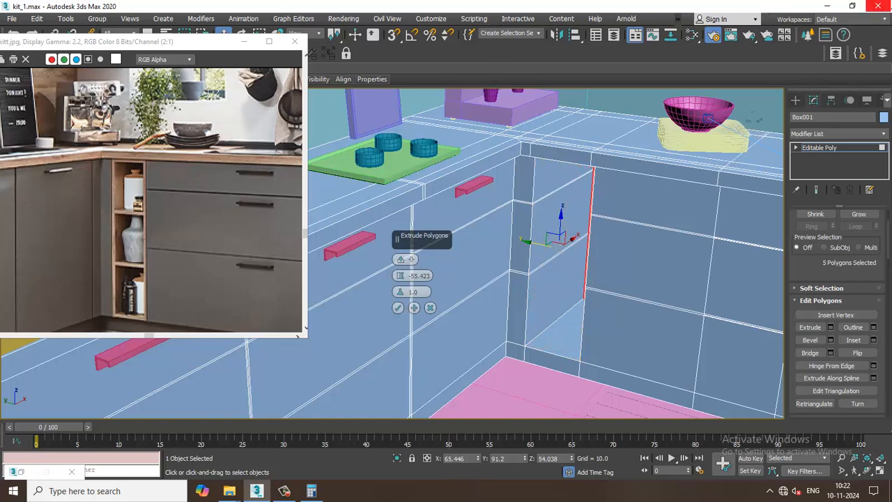
mouse_move(593, 233)
alt+middle_down()
mouse_move(619, 272)
mouse_move(592, 261)
mouse_move(574, 229)
mouse_move(557, 255)
mouse_move(619, 244)
mouse_move(594, 276)
mouse_move(631, 244)
mouse_move(590, 253)
mouse_move(653, 233)
mouse_move(690, 241)
mouse_move(681, 202)
mouse_move(653, 212)
alt+middle_up()
key(F3)
click(399, 309)
key(F3)
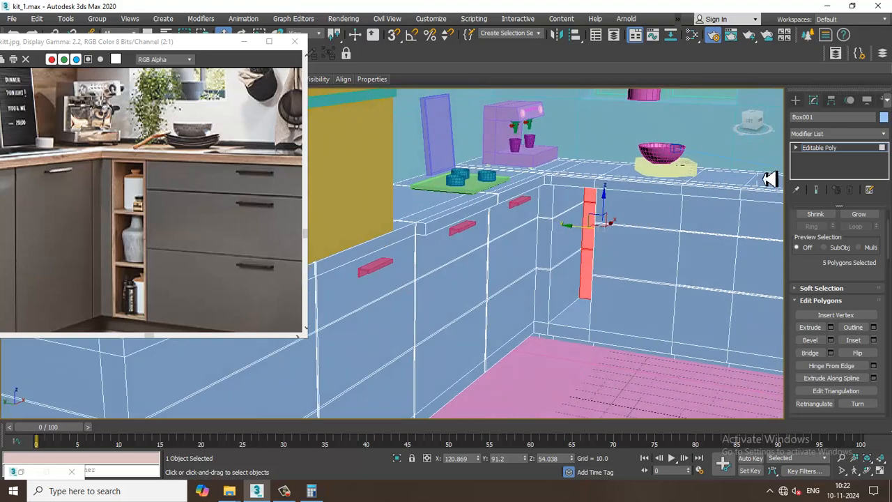
Step: Draw a thin box as a shelf from the recess's inner side wall, about 0.7 by 48.6 by 105.6
click(795, 99)
click(816, 168)
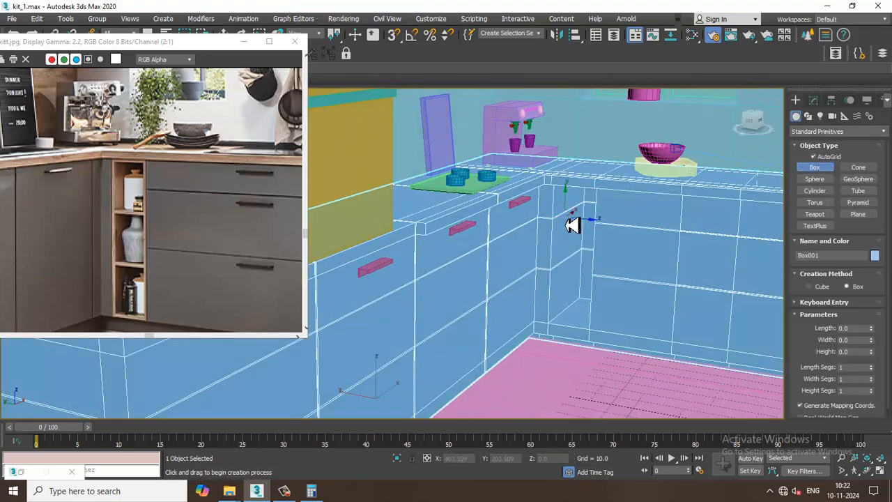
scroll(558, 224, up, 5)
drag(510, 230, 547, 213)
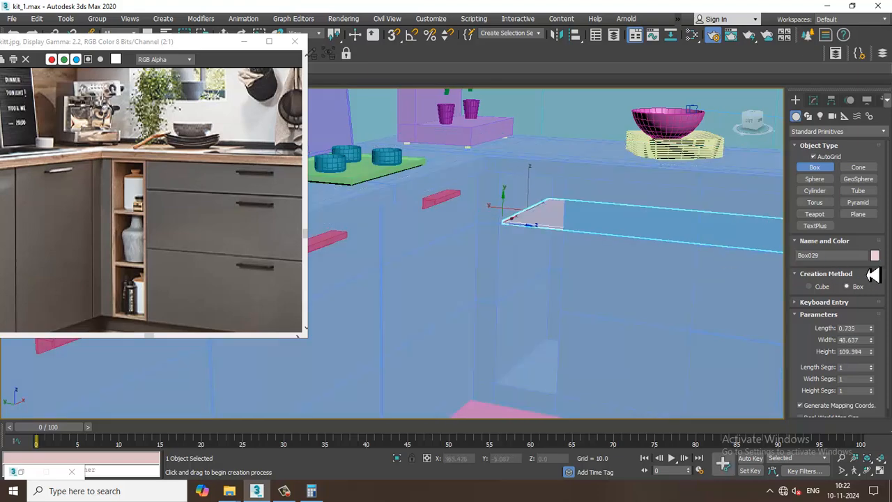
scroll(647, 272, down, 5)
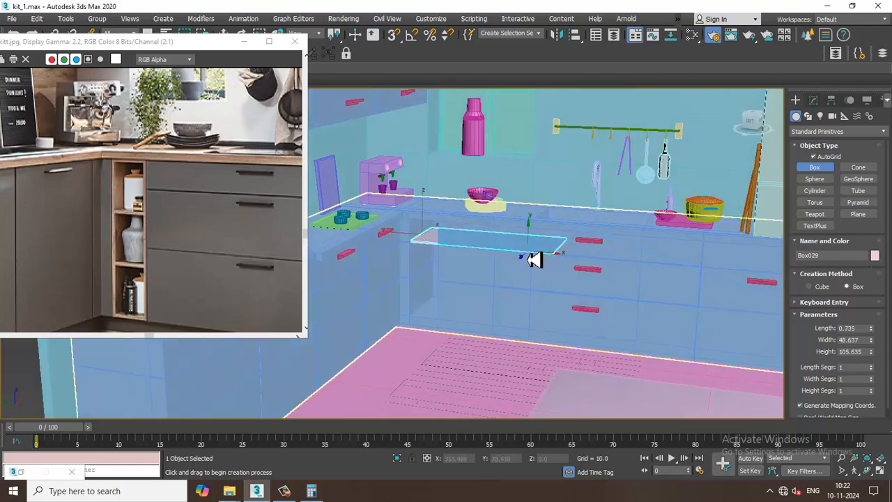
Step: Resize the shelf box to length 0.955, width 52.528 and height 156.847, and nudge it into place across the recess
key(w)
scroll(471, 239, up, 6)
scroll(516, 237, up, 10)
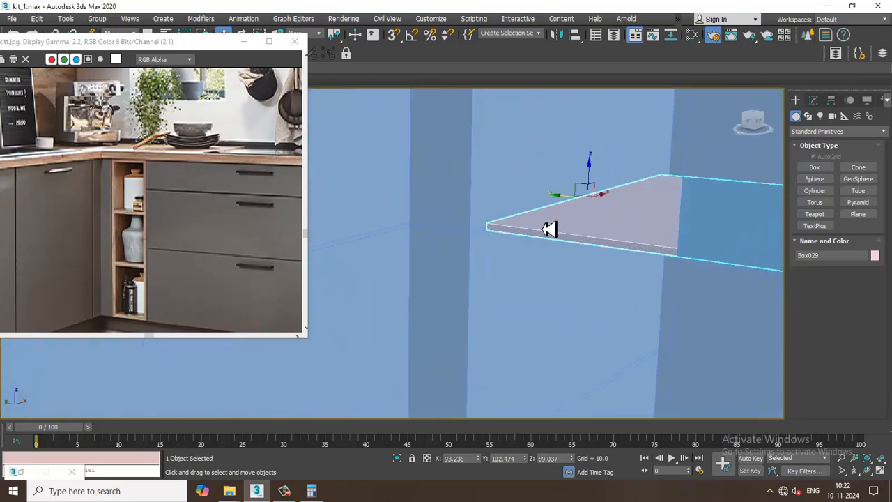
click(813, 100)
alt+middle_drag(613, 209, 630, 224)
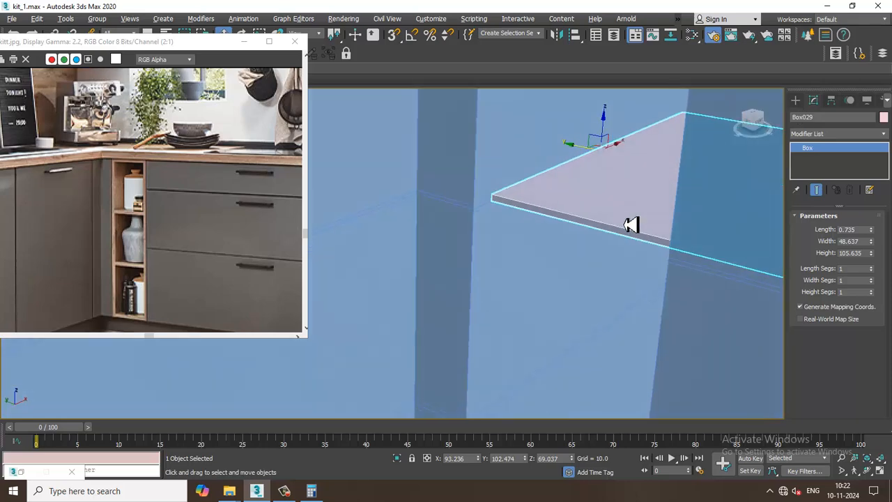
mouse_move(875, 236)
mouse_down()
mouse_move(878, 223)
mouse_move(883, 251)
mouse_move(877, 241)
mouse_up()
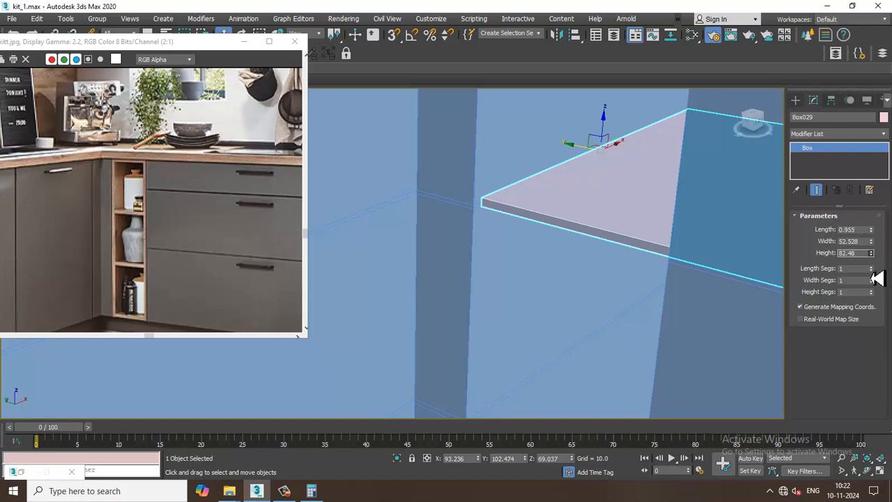
drag(876, 277, 593, 213)
mouse_move(510, 194)
mouse_down()
mouse_move(521, 195)
mouse_move(511, 194)
mouse_up()
Step: Copy the shelf straight down to create a second, lower shelf in the recess
scroll(512, 194, down, 4)
alt+middle_drag(512, 195, 545, 176)
drag(552, 169, 565, 241)
click(456, 297)
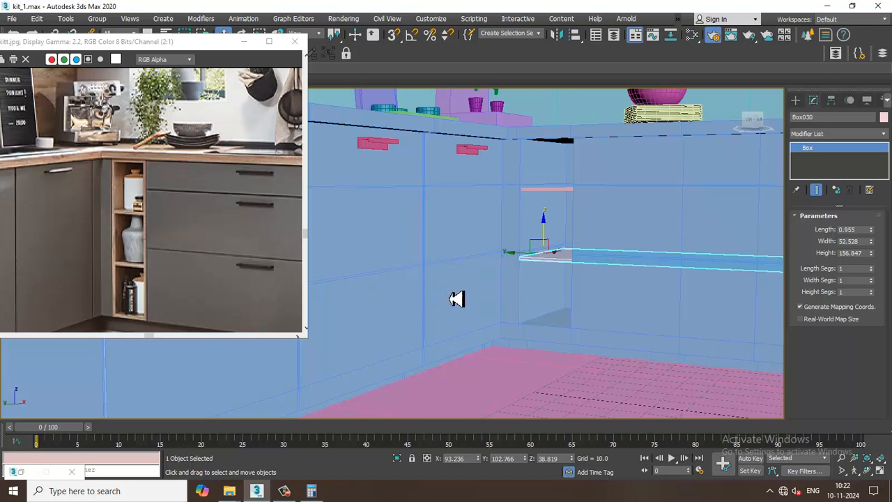
Step: Switch to the maximized front view and frame the shelves and the empty area beside the cabinets
alt+middle_drag(540, 216, 614, 216)
key(alt+w)
middle_drag(662, 174, 557, 309)
key(alt+w)
key(z)
scroll(563, 197, down, 5)
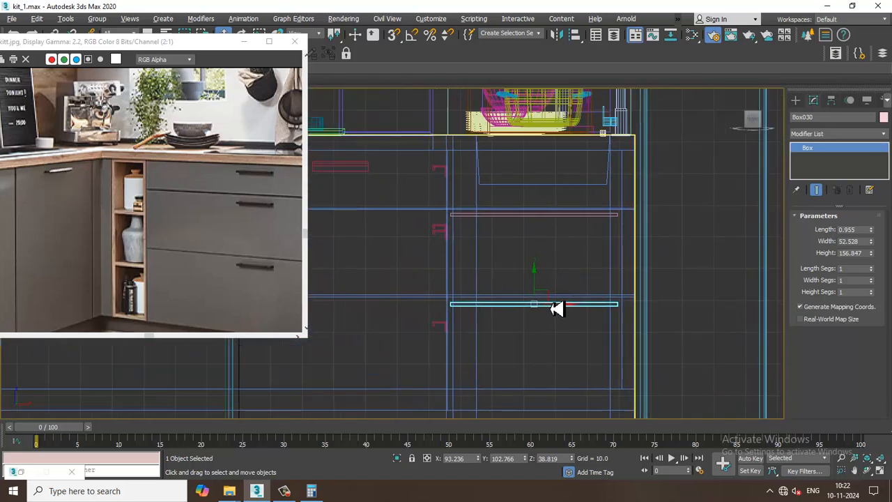
middle_drag(554, 182, 546, 239)
scroll(545, 239, up, 3)
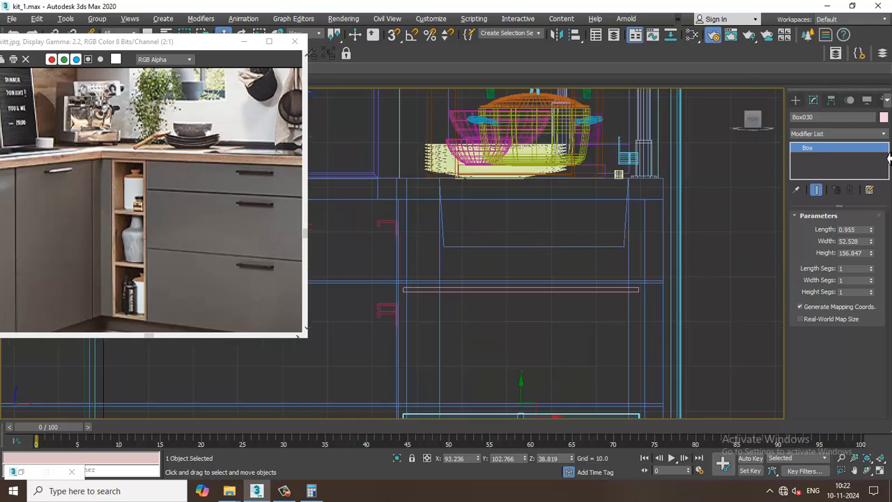
Step: Start the Line spline tool with AutoGrid off and turn off Enable In Viewport in the line's rendering settings
click(795, 100)
click(808, 115)
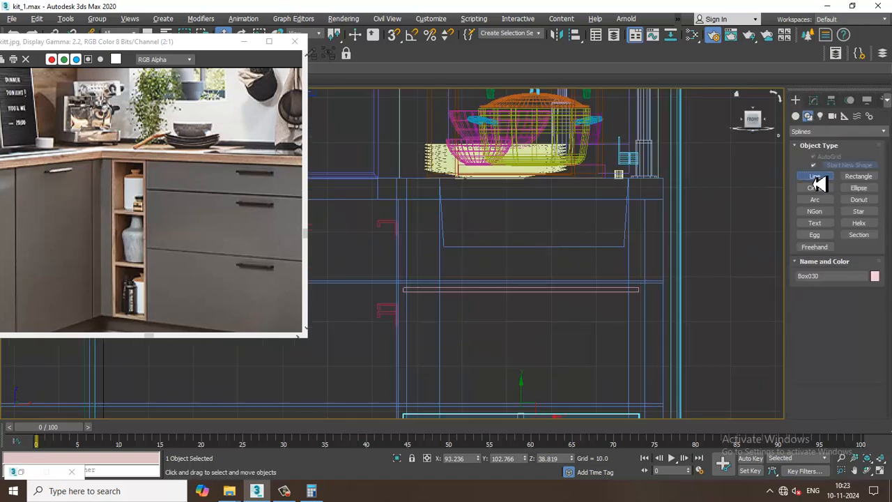
click(814, 176)
scroll(481, 241, up, 4)
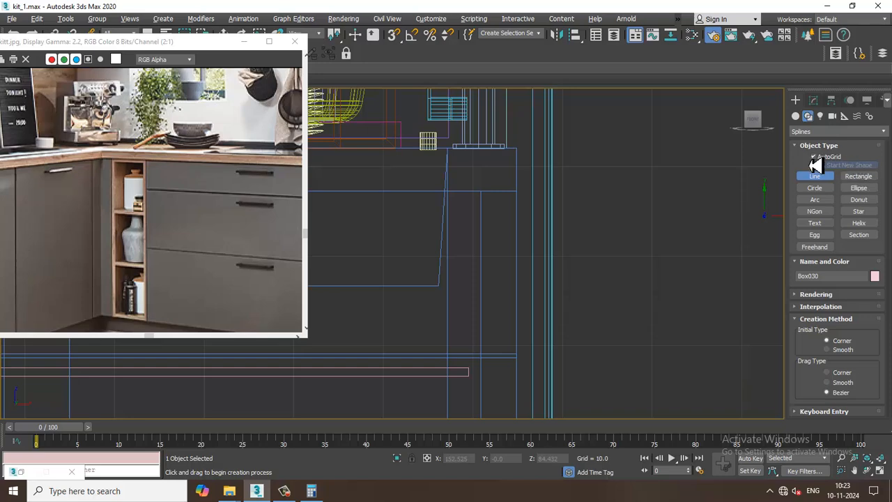
scroll(641, 223, up, 3)
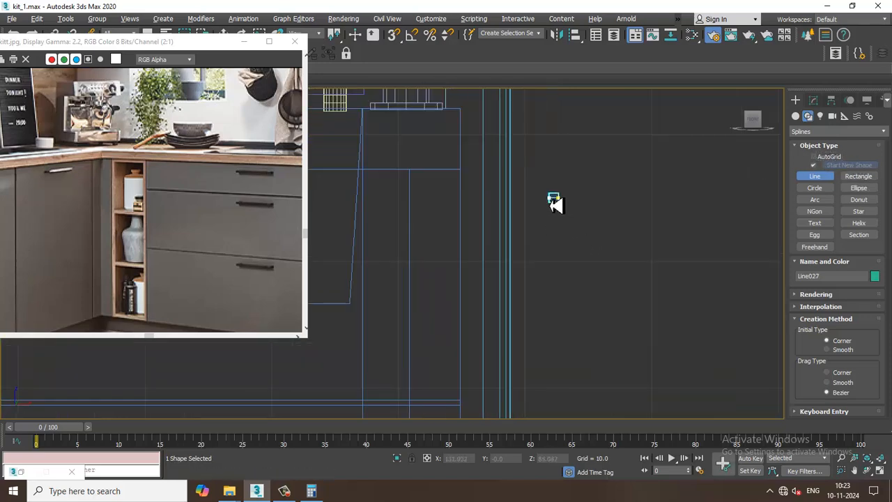
drag(820, 306, 816, 404)
click(814, 294)
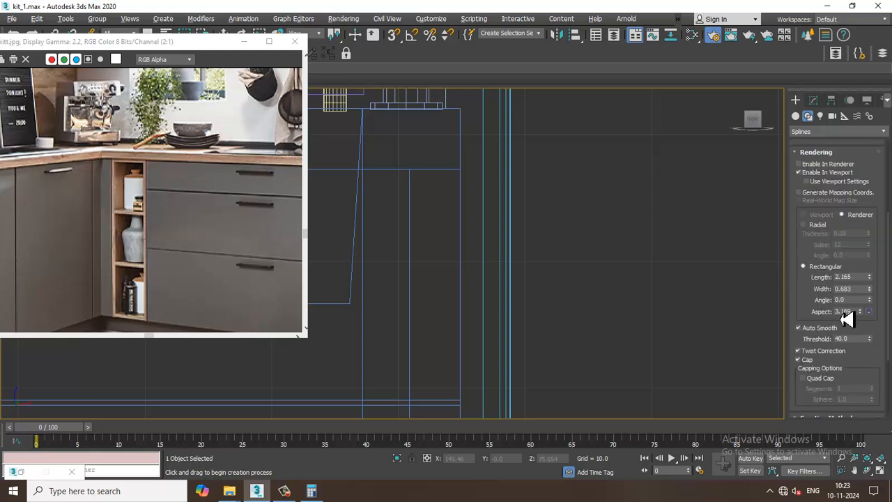
click(801, 173)
Step: Draw a bottle's half profile beside the cabinets, with a short neck, curved shoulder, straight side about 10.25 long and flat base
drag(577, 201, 565, 198)
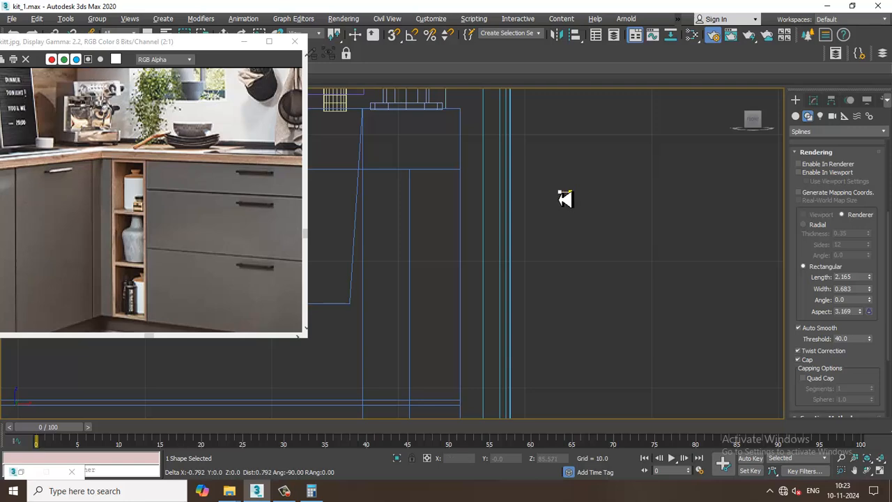
click(558, 198)
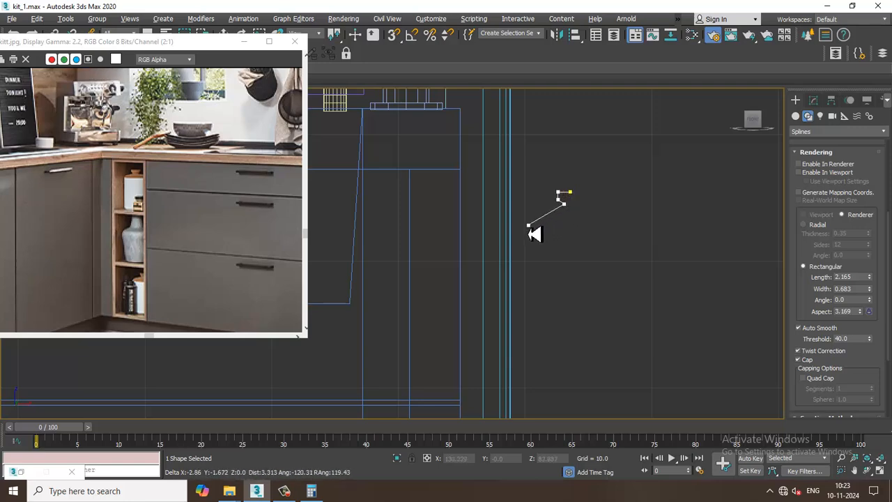
drag(528, 225, 523, 244)
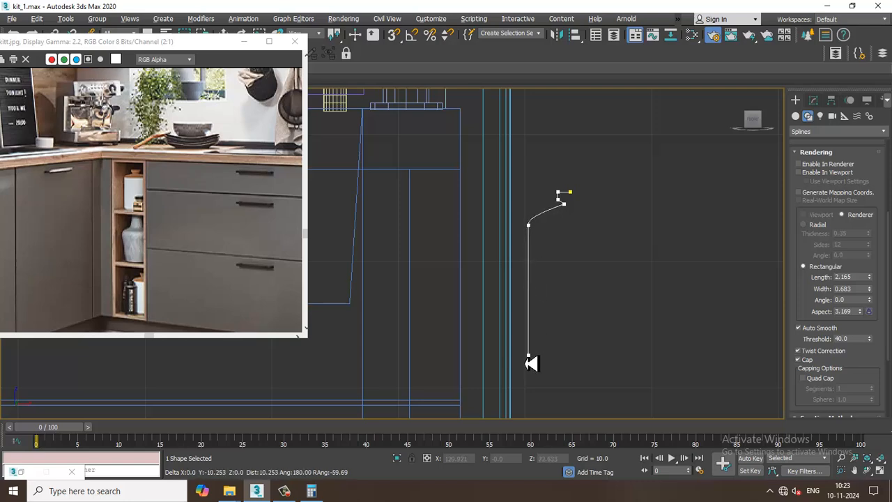
click(528, 356)
right_click(573, 357)
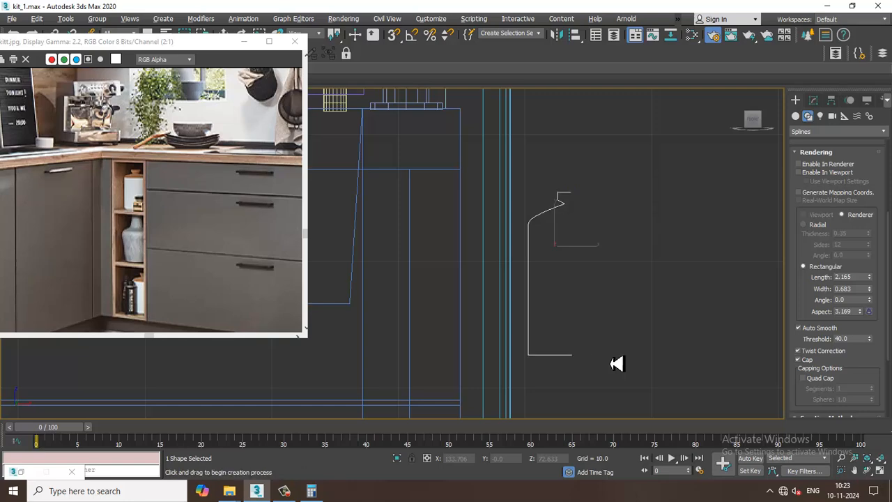
Step: Apply a Lathe modifier to the bottle profile with Max alignment, and expand the underlying Line's sub-object levels
click(813, 101)
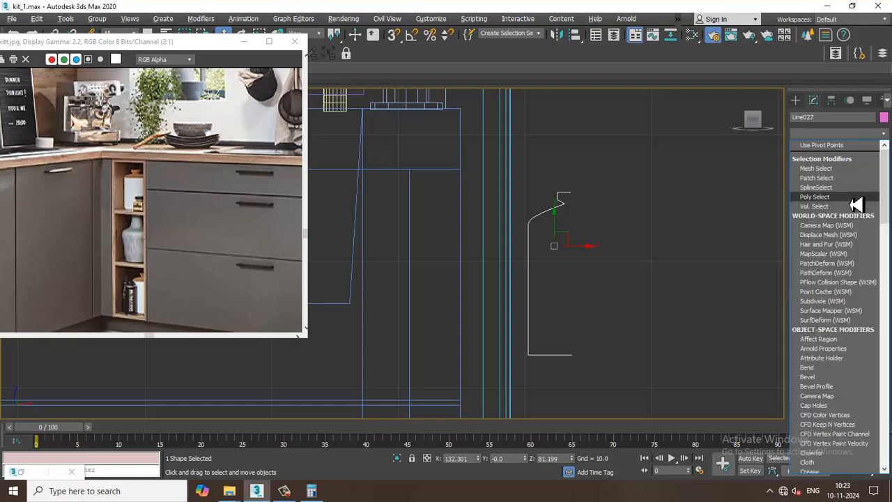
key(l)
key(Return)
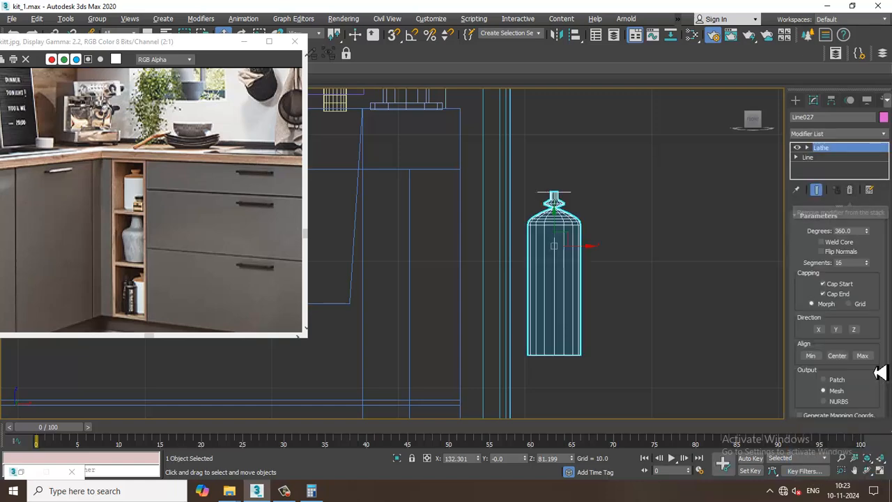
click(862, 357)
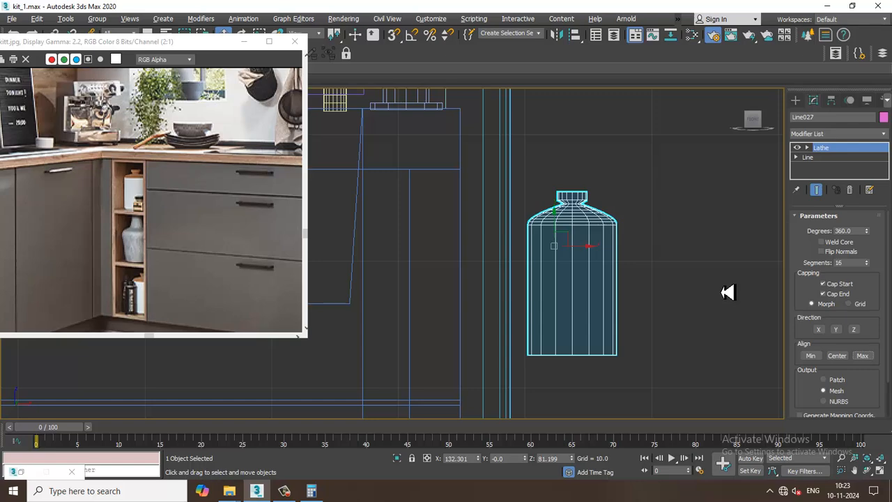
click(796, 158)
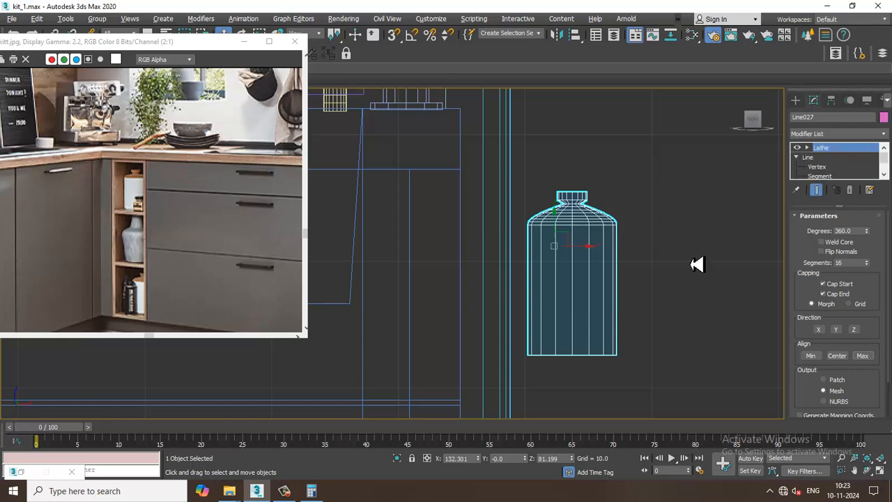
Step: Fillet the bottom outer corner of the bottle profile by about 0.26 and return to the Lathe level
middle_drag(697, 264, 708, 232)
click(816, 167)
click(815, 189)
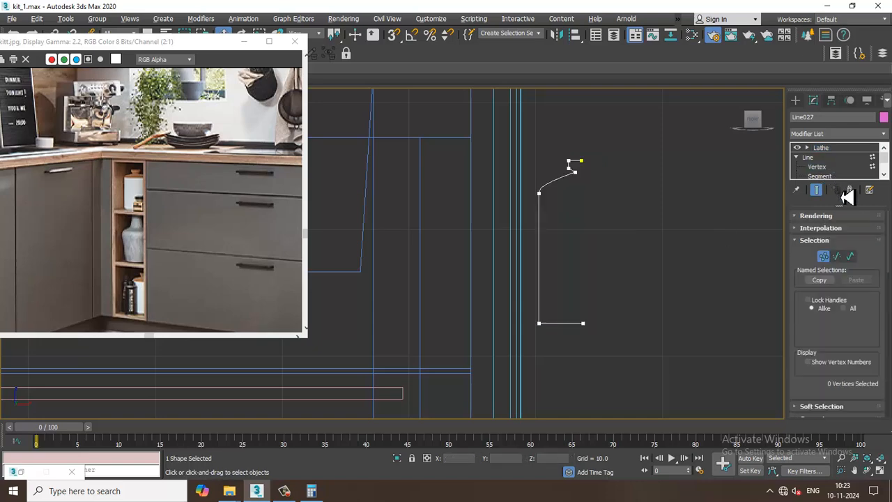
drag(812, 360, 836, 146)
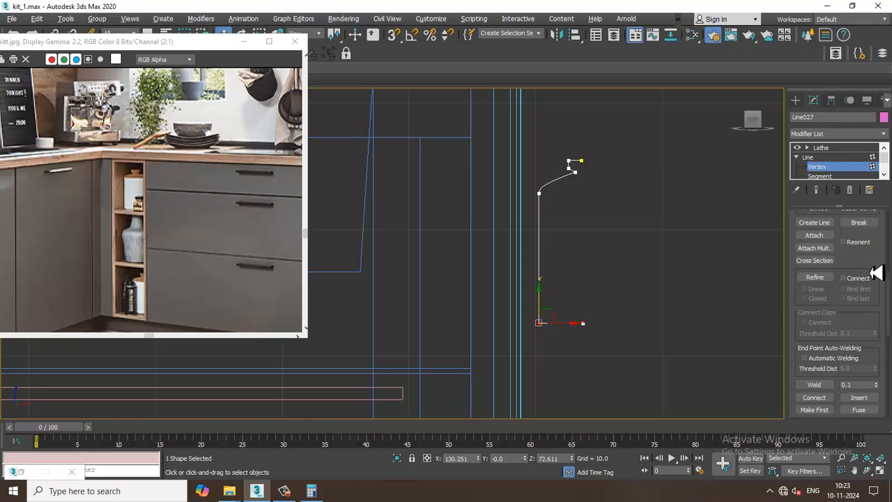
scroll(860, 330, down, 3)
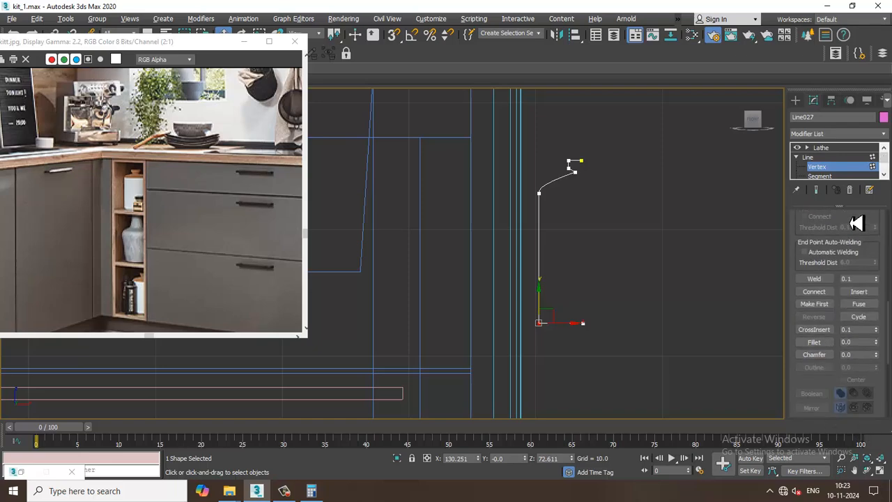
click(803, 338)
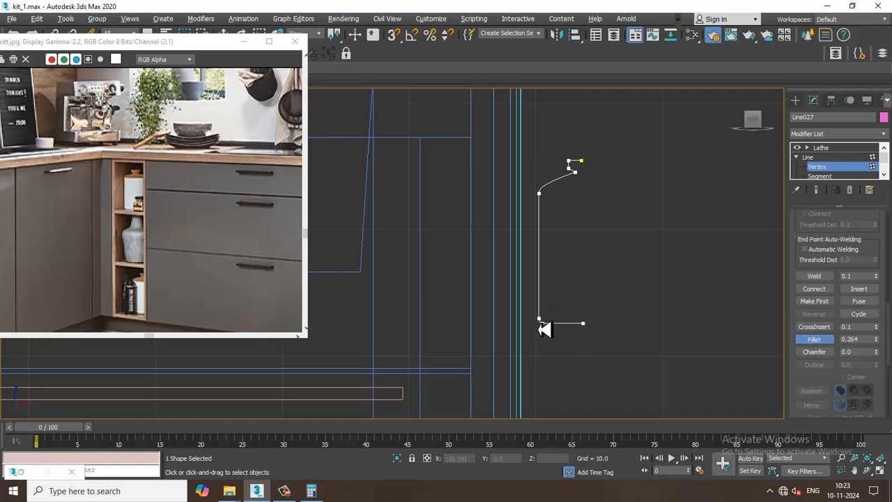
click(839, 147)
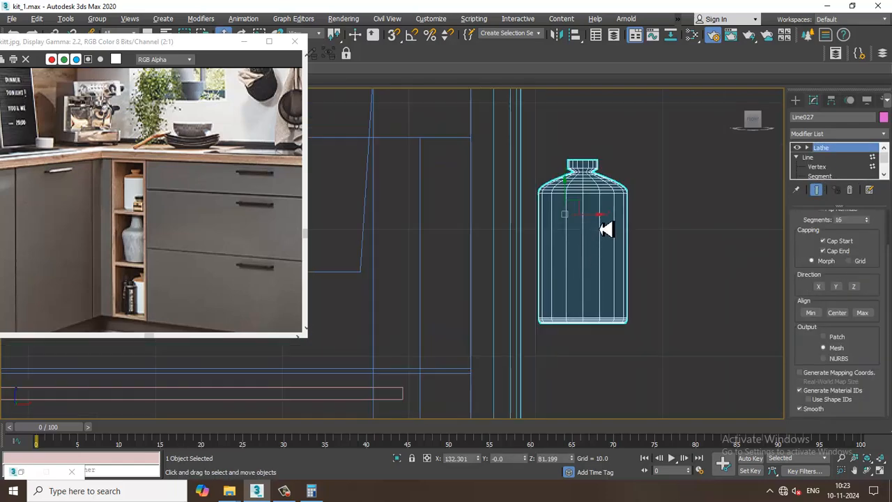
Step: Move the bottle into the upper compartment of the corner shelf unit, at about X 60.8, Y 89.9
scroll(372, 253, up, 3)
scroll(647, 273, down, 6)
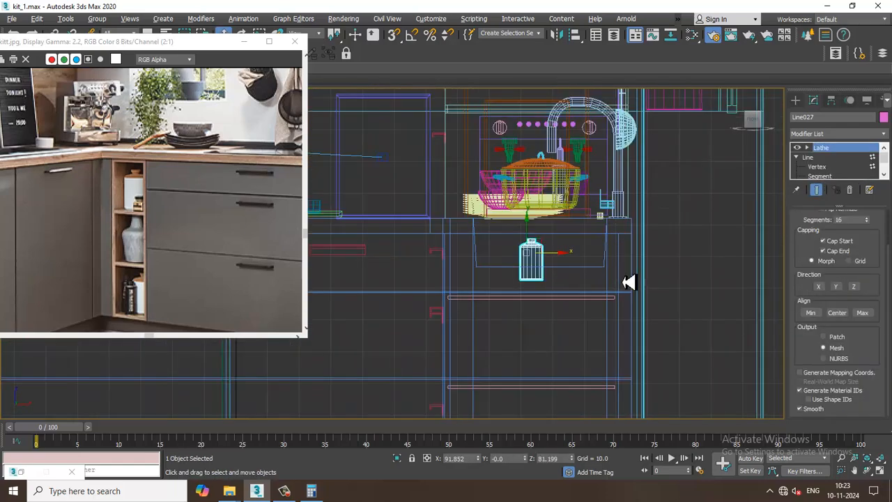
mouse_move(629, 282)
alt+middle_down()
mouse_move(643, 309)
mouse_move(618, 309)
mouse_move(740, 271)
alt+middle_up()
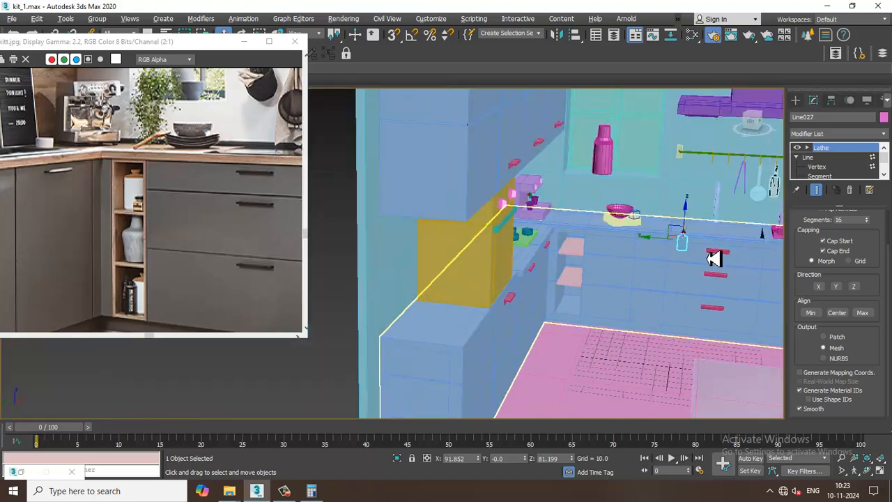
drag(663, 251, 550, 241)
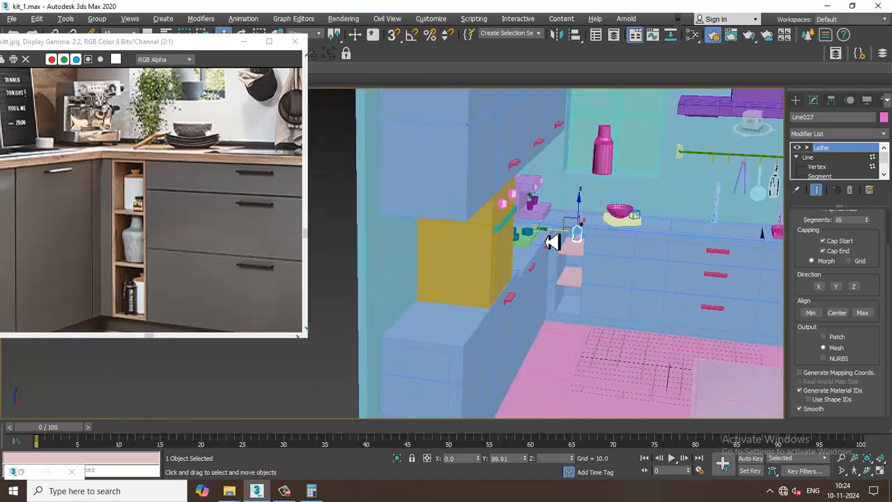
scroll(581, 234, up, 5)
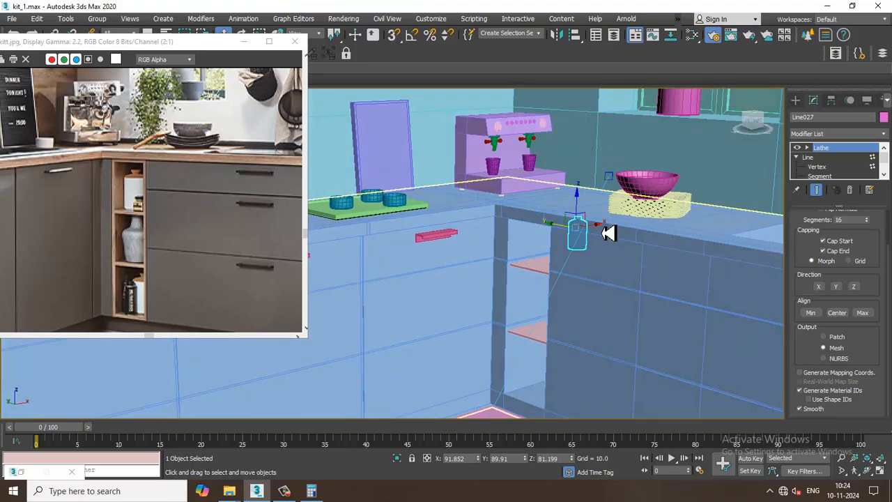
drag(573, 234, 546, 243)
Step: Scale the bottle up uniformly to about 136% in the upper compartment
scroll(541, 255, up, 3)
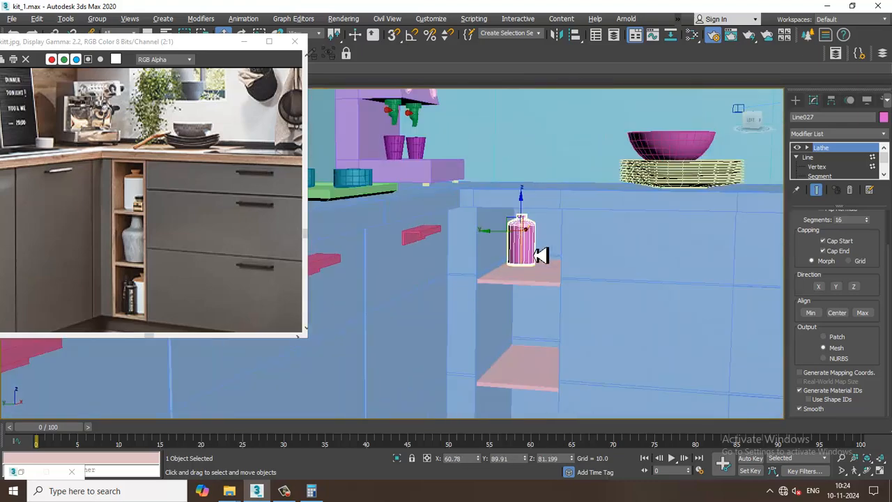
scroll(541, 255, up, 5)
key(r)
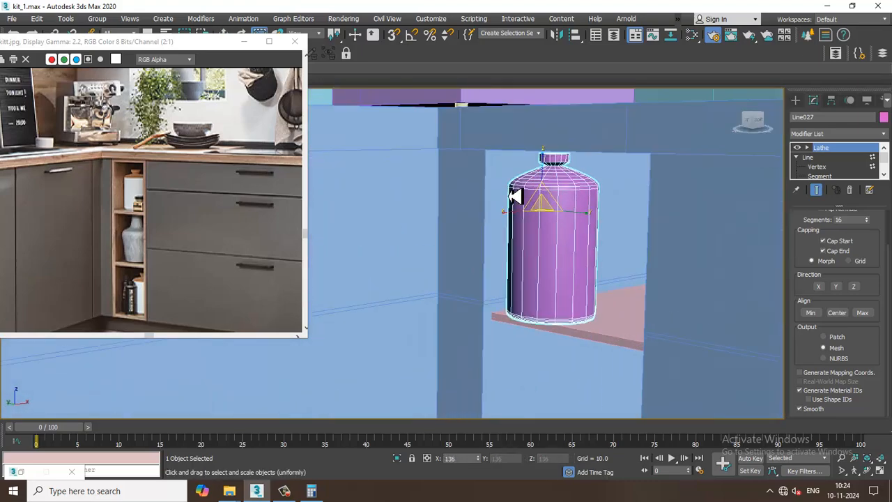
Step: Stand the bottle on the upper shelf near its corner side, at about X 73.2, Y 96.8, Z 77.8
key(w)
drag(541, 199, 656, 248)
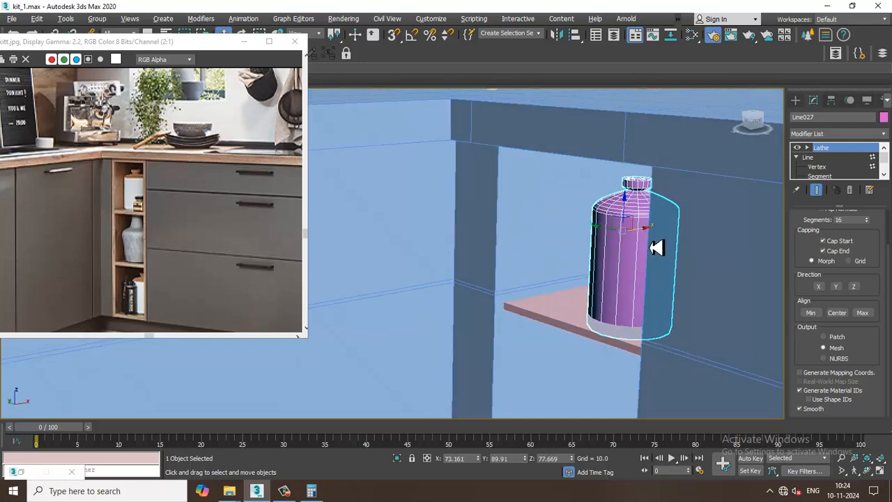
alt+middle_drag(657, 248, 661, 249)
drag(627, 235, 643, 214)
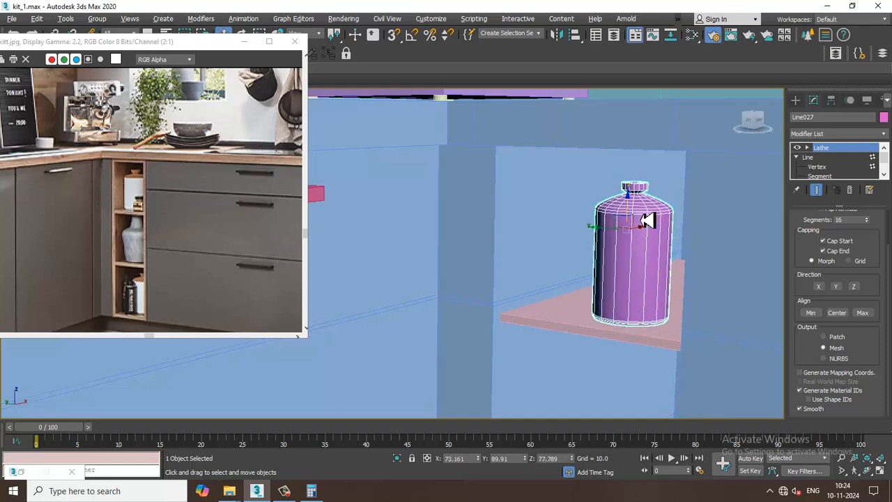
alt+middle_drag(647, 219, 653, 225)
drag(604, 237, 548, 231)
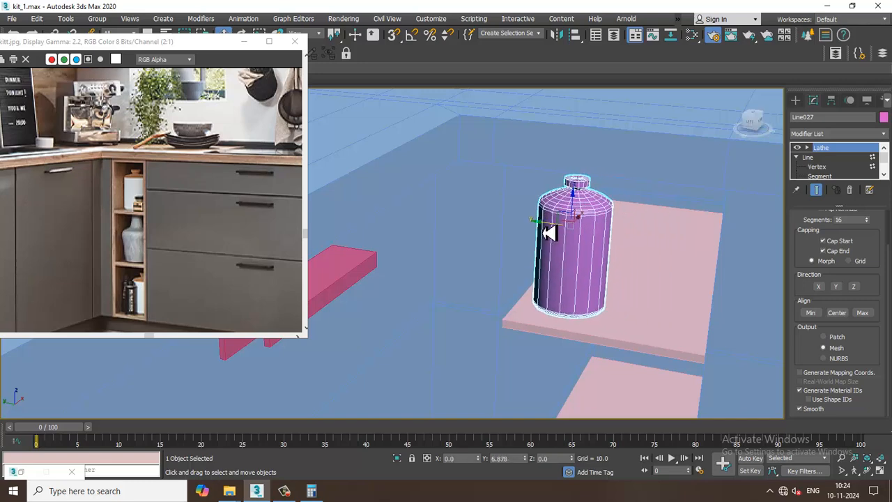
Step: Clone the bottle as one Copy beside it on the upper shelf, at about Y 86.2
mouse_move(548, 231)
alt+middle_down()
mouse_move(597, 255)
mouse_move(588, 239)
alt+middle_up()
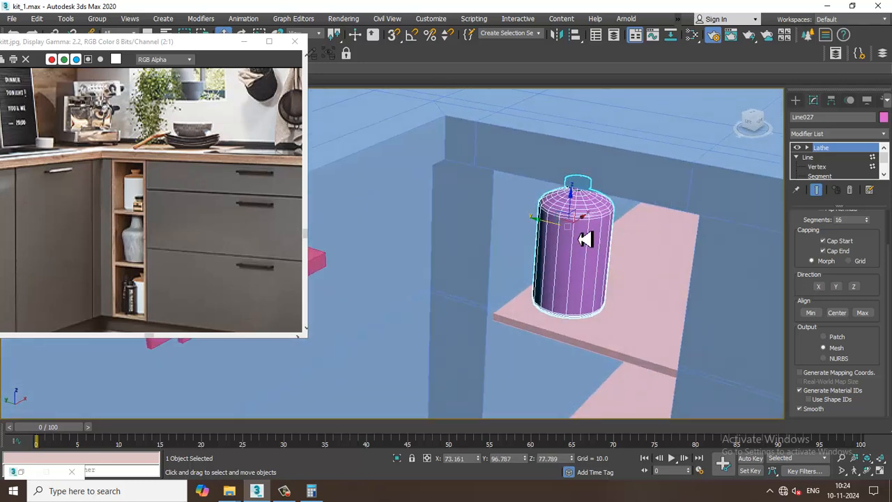
shift+drag(553, 233, 641, 257)
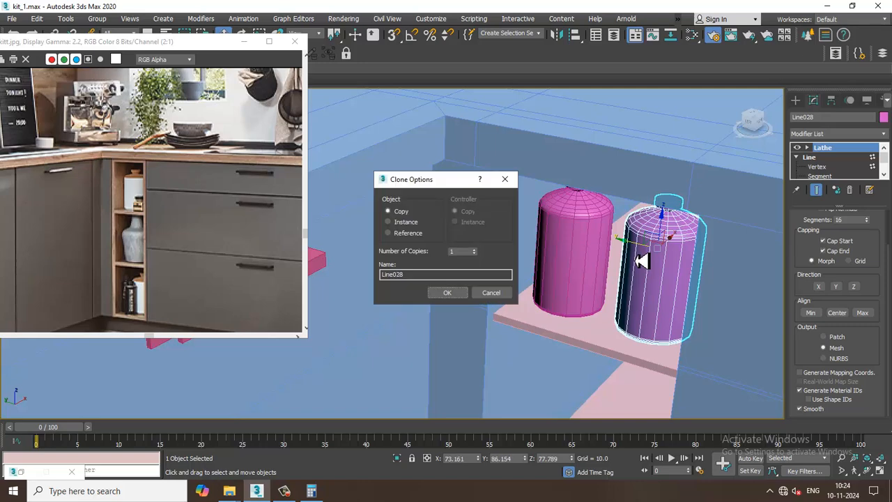
click(448, 291)
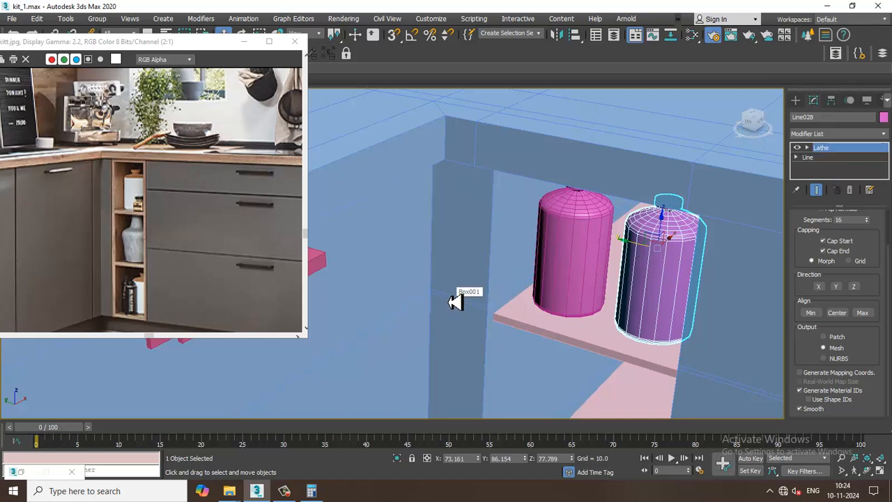
Step: Select both upper-shelf bottles and clone them as copies onto the shelf below
alt+middle_drag(523, 292, 514, 329)
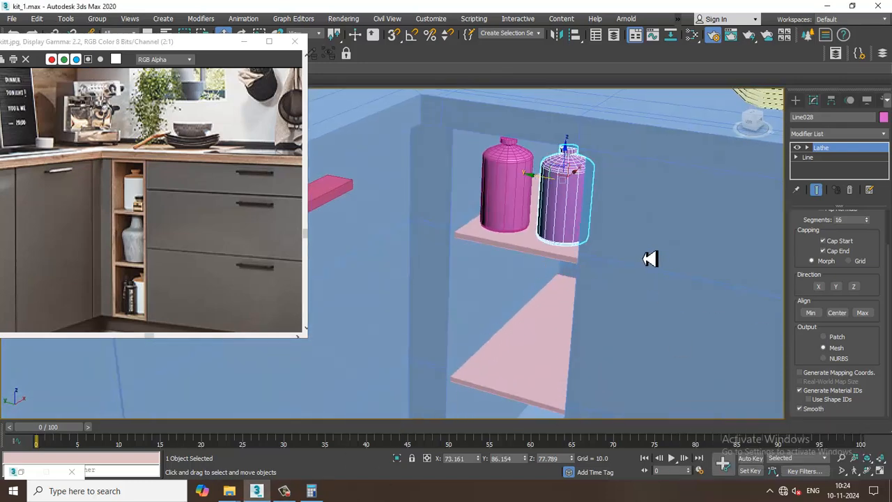
alt+middle_drag(647, 259, 591, 256)
scroll(591, 256, down, 5)
ctrl+click(559, 221)
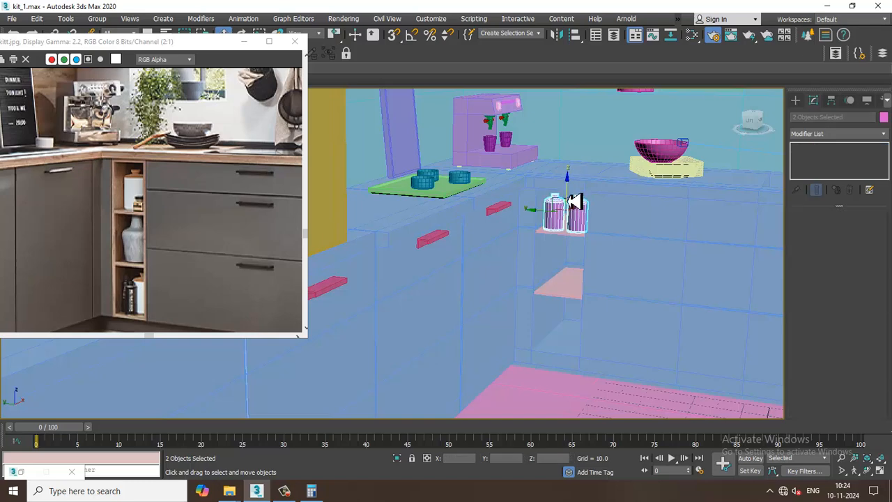
shift+drag(572, 195, 590, 266)
click(449, 298)
Step: Enlarge the two copied bottles on the lower shelf so they nearly fill its width
scroll(585, 265, up, 3)
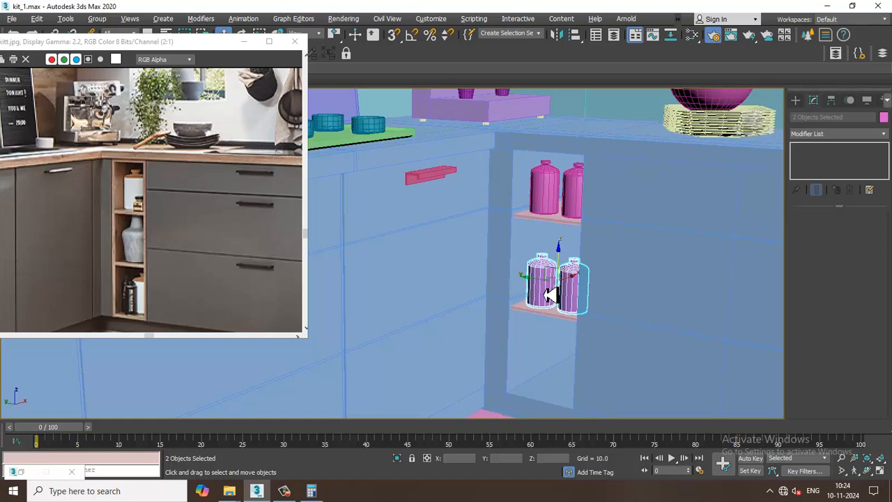
drag(553, 299, 567, 256)
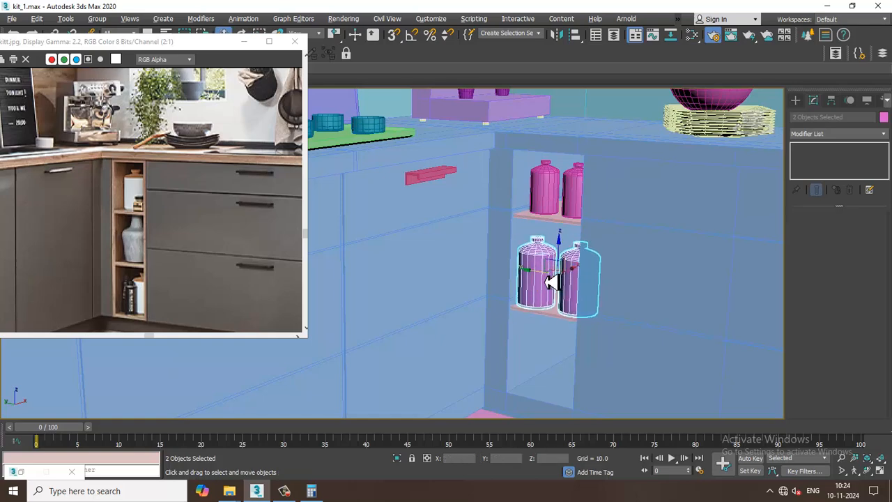
alt+middle_drag(551, 283, 540, 279)
scroll(560, 258, down, 6)
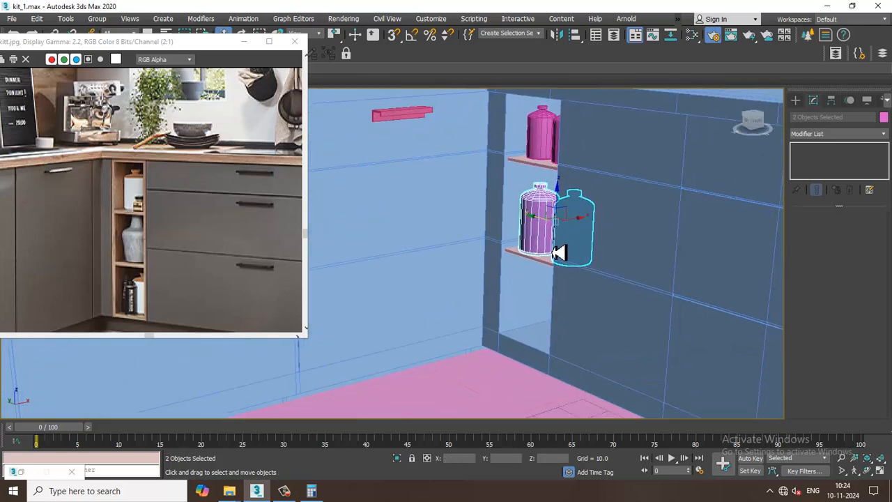
Step: Show the kitchen through PhysCamera001 and save the scene
scroll(611, 265, down, 4)
alt+middle_drag(614, 263, 529, 271)
scroll(529, 271, up, 3)
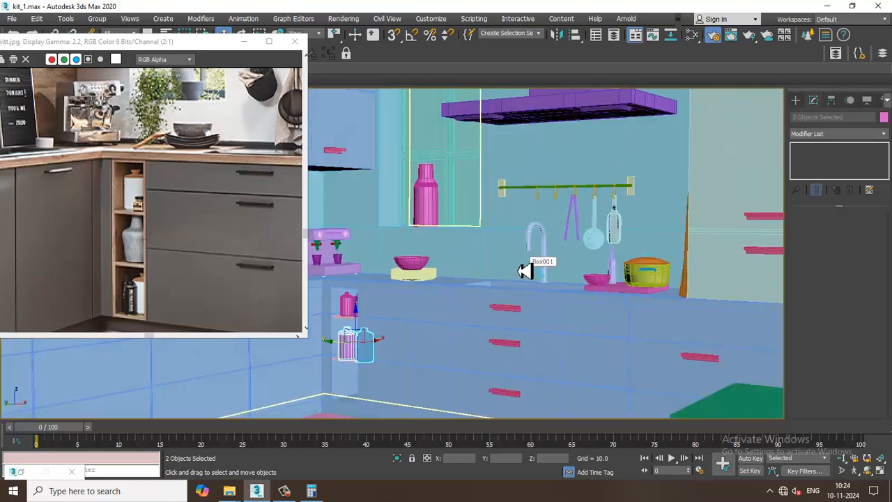
key(c)
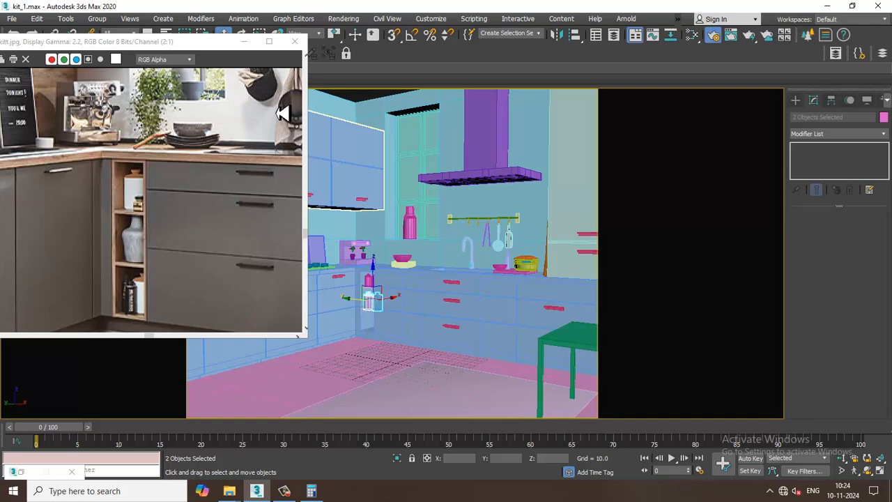
key(ctrl+s)
Step: Zoom out the reference photo, clear the object selection and minimize the photo window
scroll(165, 199, down, 1)
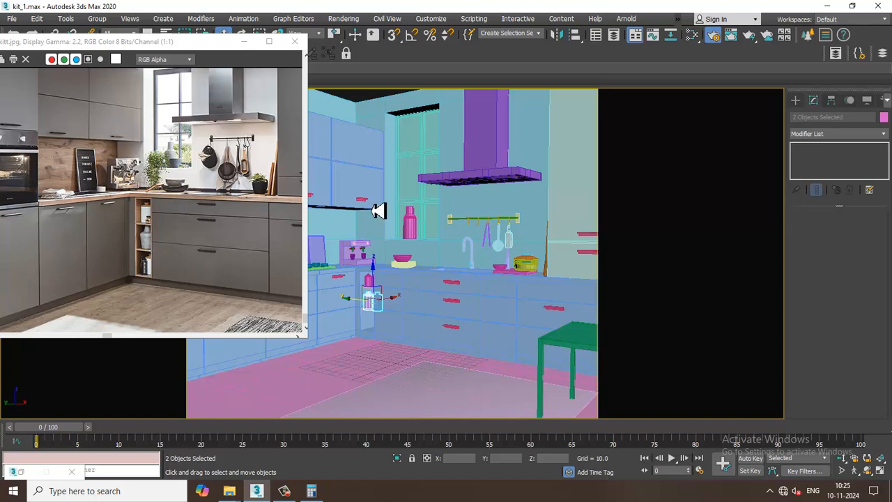
click(373, 102)
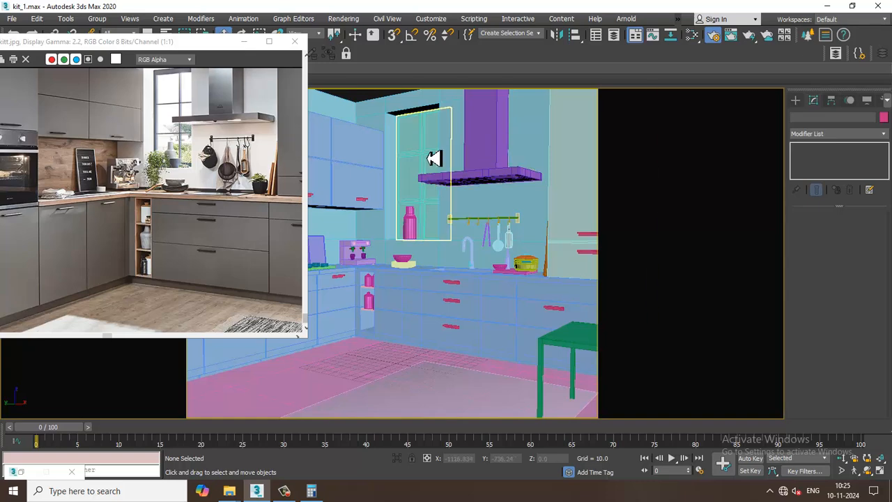
click(244, 42)
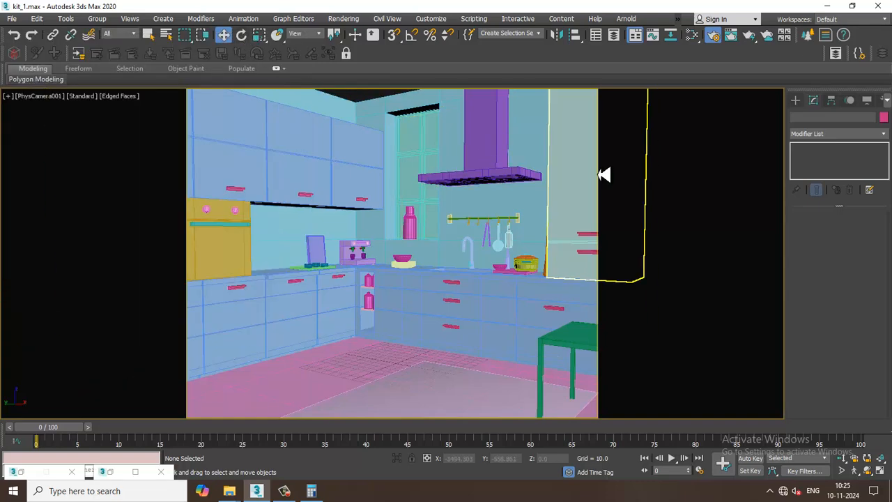